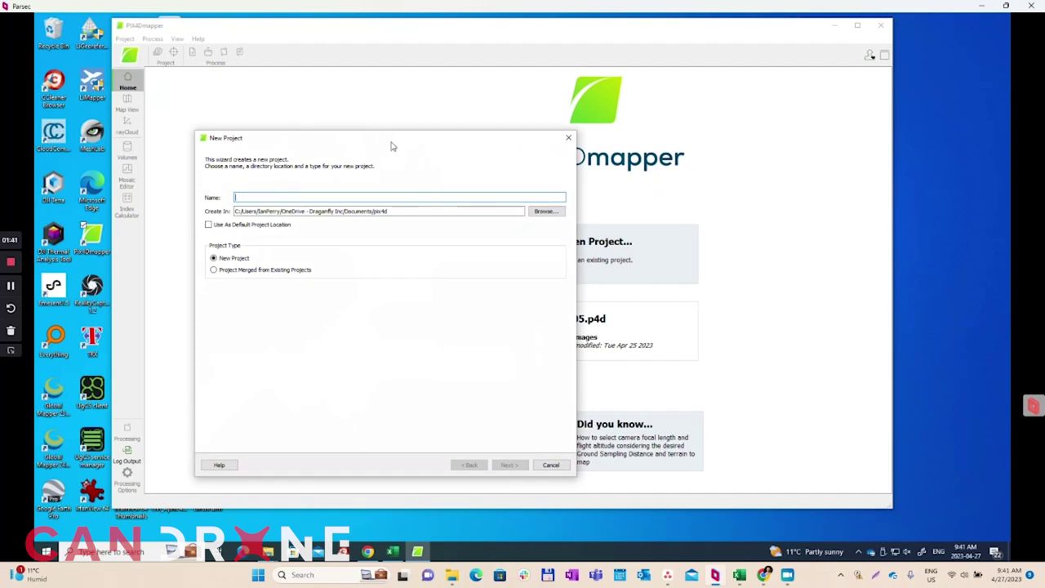
Name the new project and set its location to the Desktop's Fort Langley Farm folder.
{"action": "left_click_drag", "start_coordinate": [390, 141], "coordinate": [504, 124]}
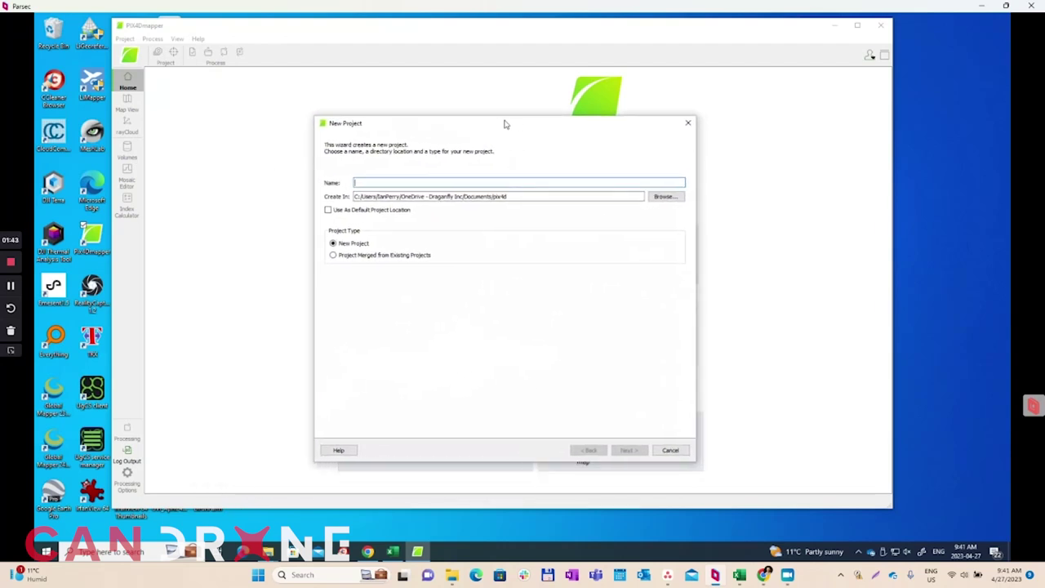
{"action": "type", "text": "F"}
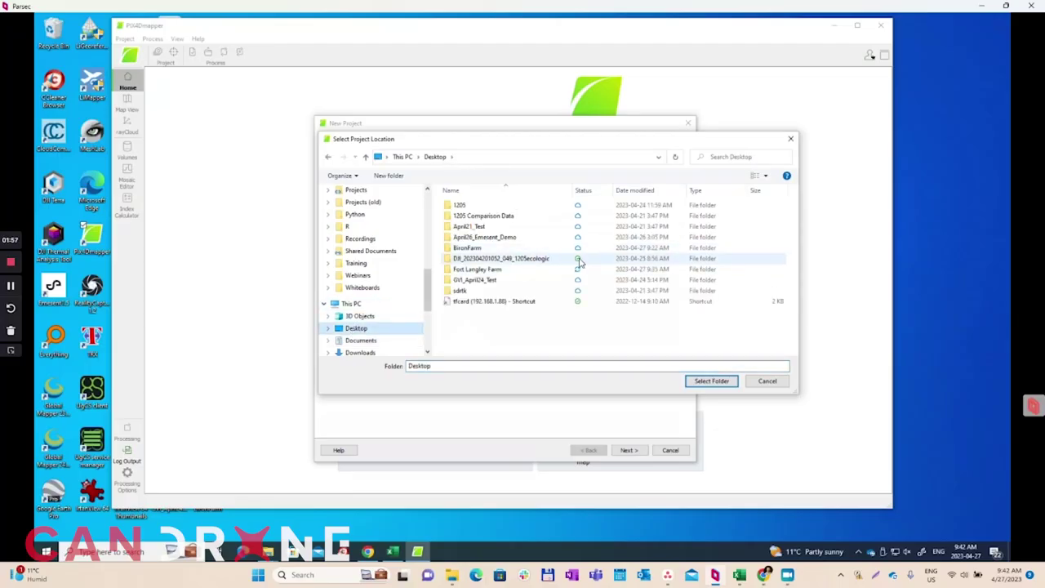
{"action": "double_click", "coordinate": [477, 270]}
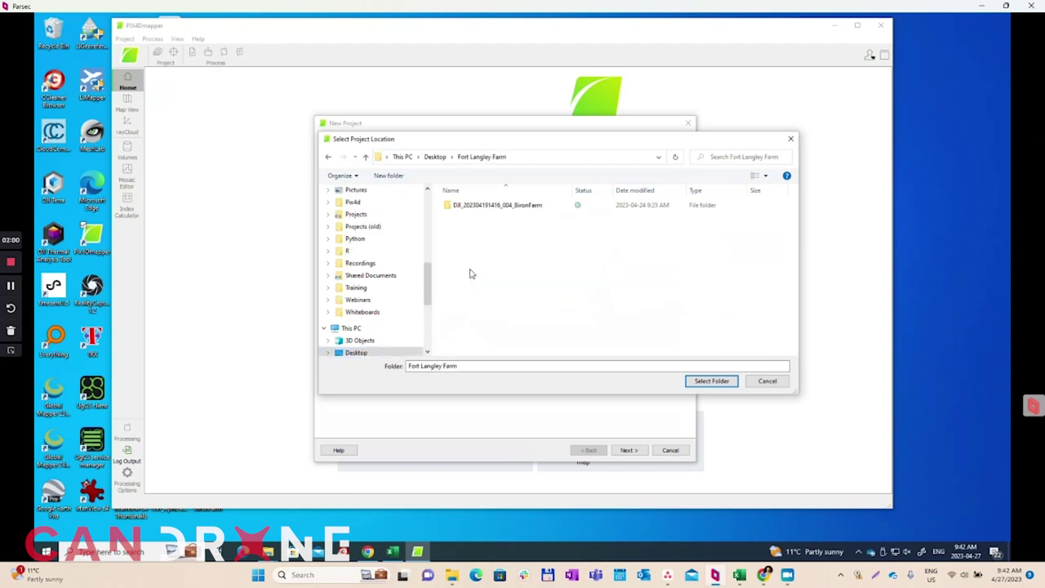
{"action": "left_click", "coordinate": [712, 381]}
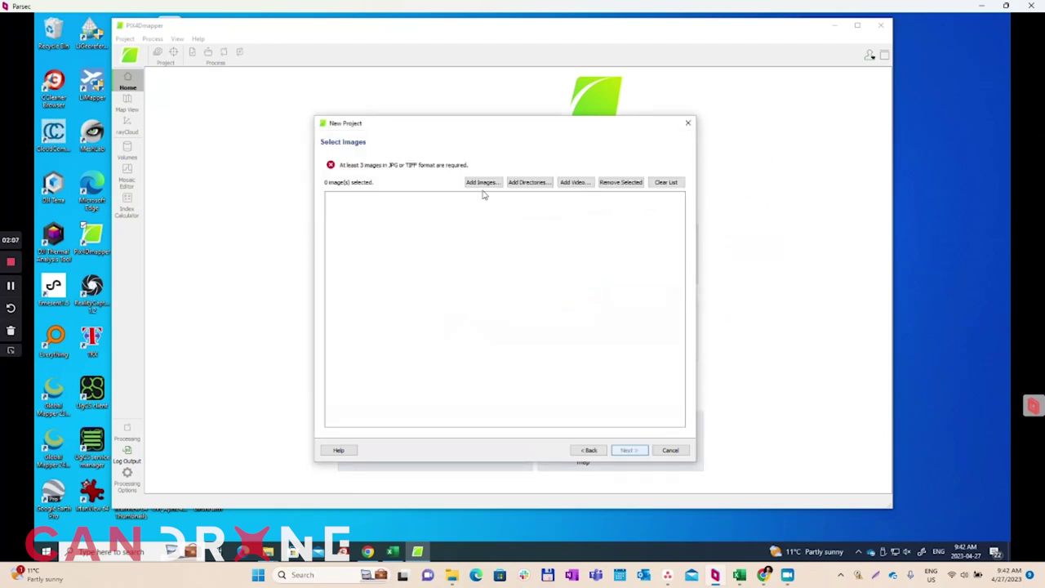
{"action": "left_click", "coordinate": [481, 180]}
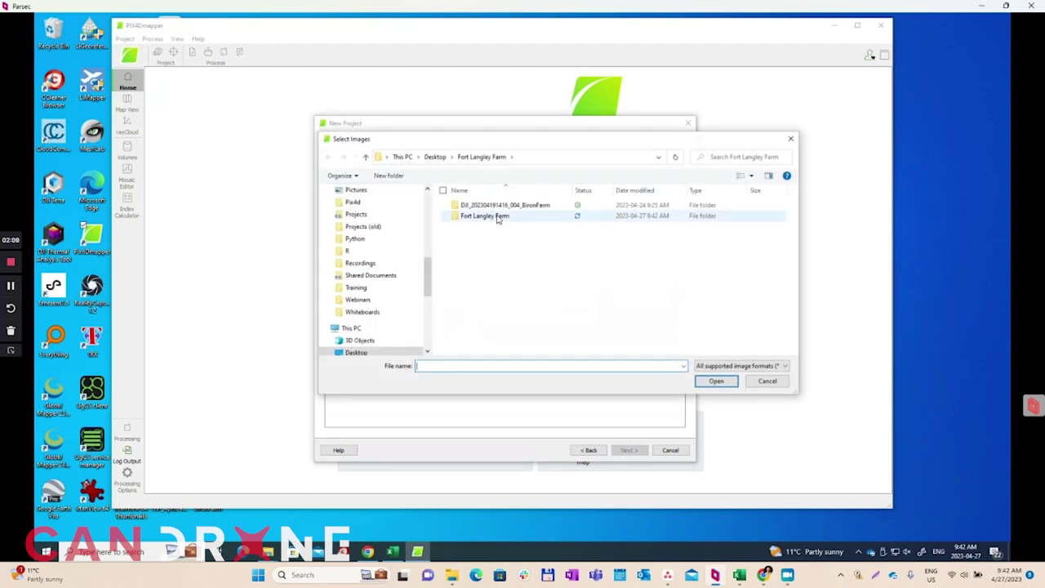
{"action": "left_click", "coordinate": [488, 206]}
{"action": "double_click", "coordinate": [488, 209]}
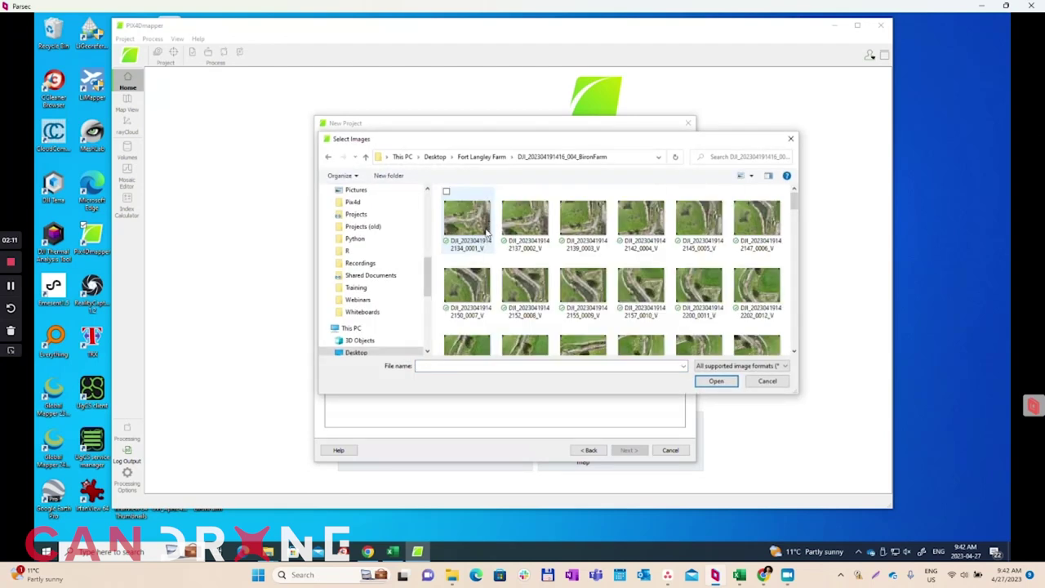
{"action": "left_click", "coordinate": [476, 223]}
{"action": "key", "text": "ctrl+a"}
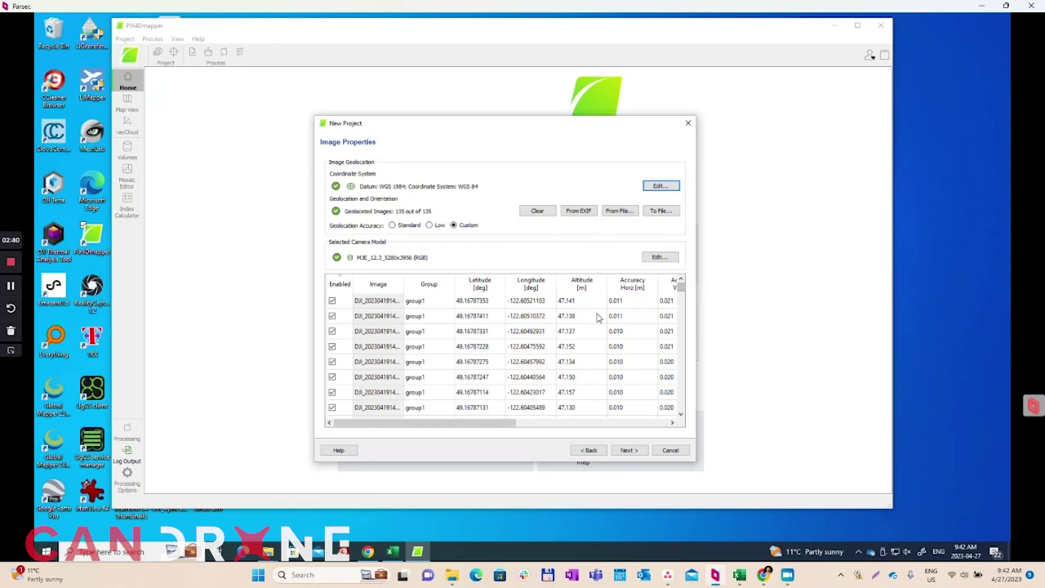
Pick the standard 3D Maps template after comparing it with 3D Maps - Rapid/Low Res.
{"action": "left_click", "coordinate": [627, 450]}
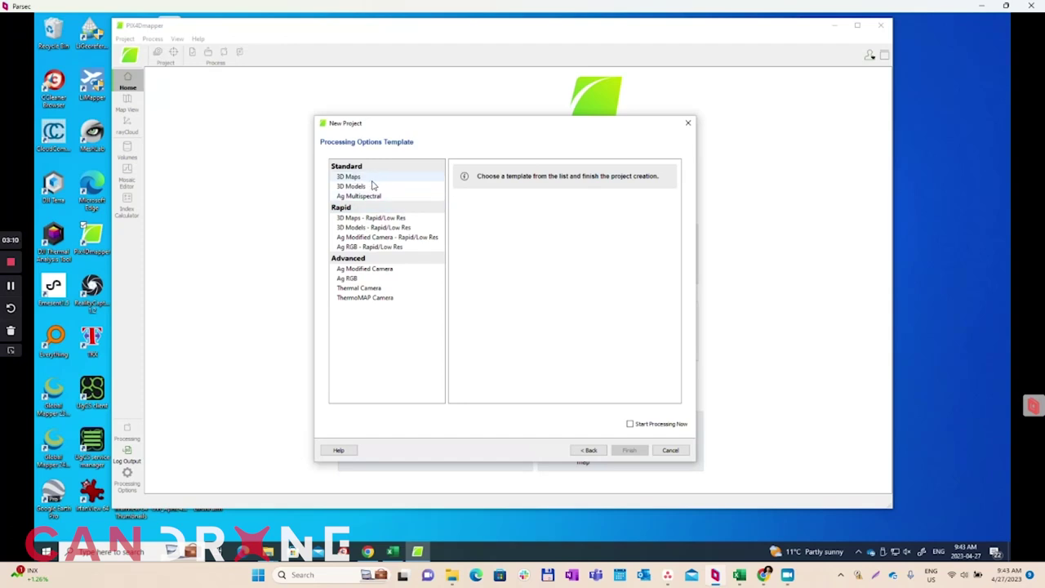
{"action": "left_click", "coordinate": [380, 180]}
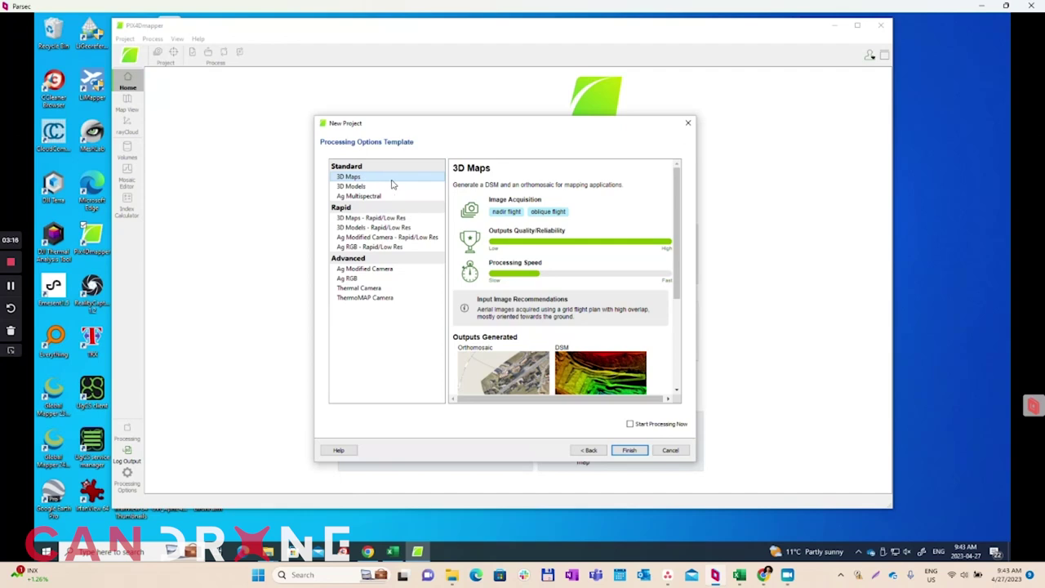
{"action": "left_click", "coordinate": [424, 221]}
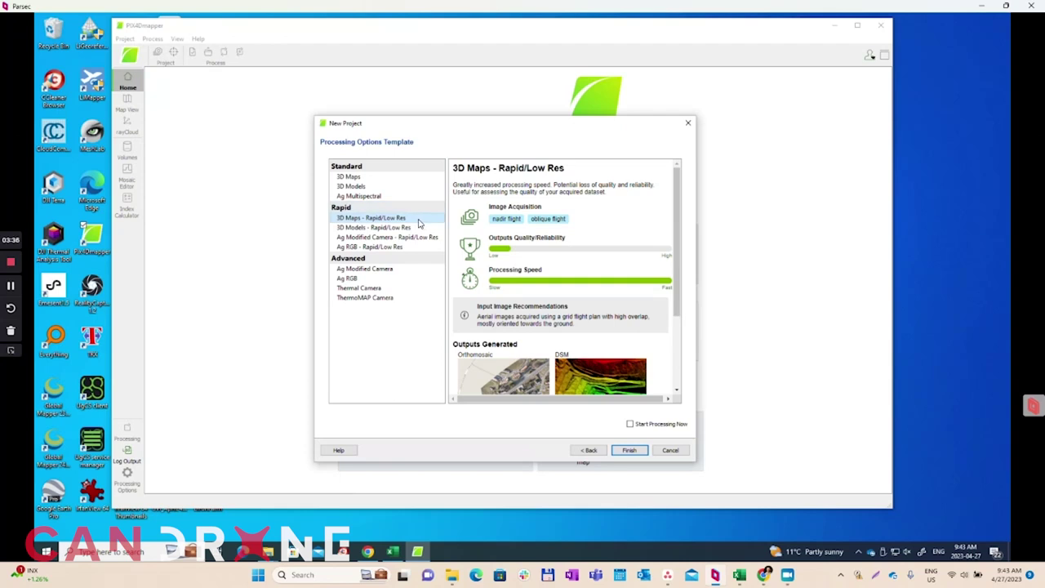
{"action": "left_click", "coordinate": [363, 178]}
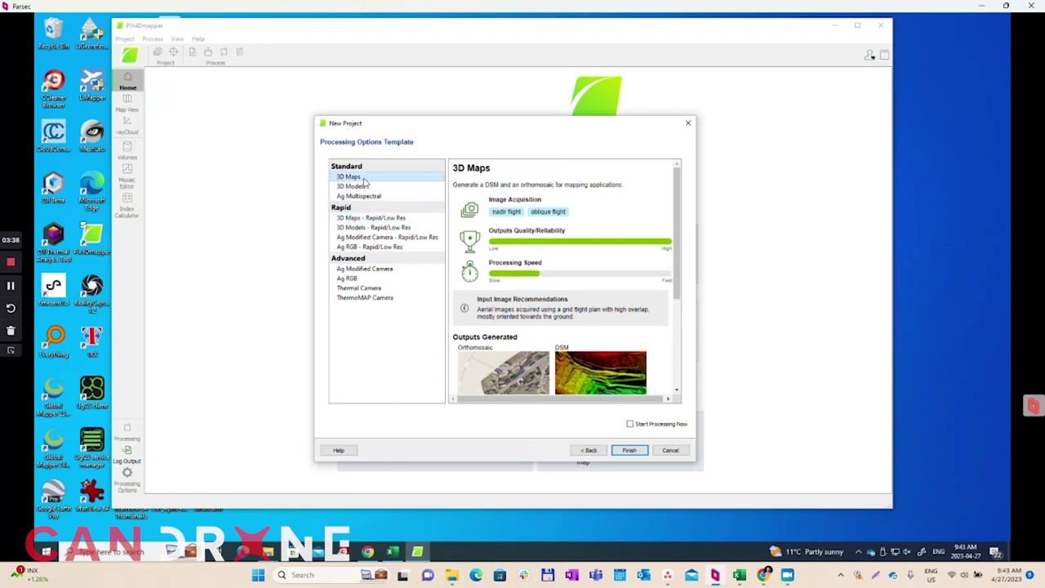
{"action": "left_click", "coordinate": [628, 451]}
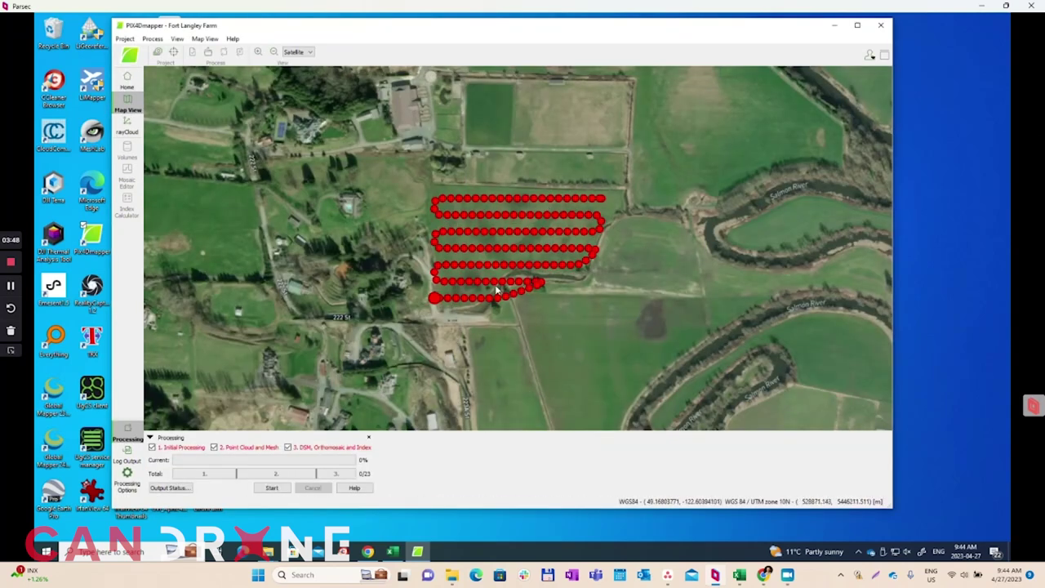
Zoom the Map View in on the grid of image positions over the farm.
{"action": "scroll", "coordinate": [480, 269], "scroll_direction": "up", "scroll_amount": 2}
{"action": "scroll", "coordinate": [480, 270], "scroll_direction": "up", "scroll_amount": 3}
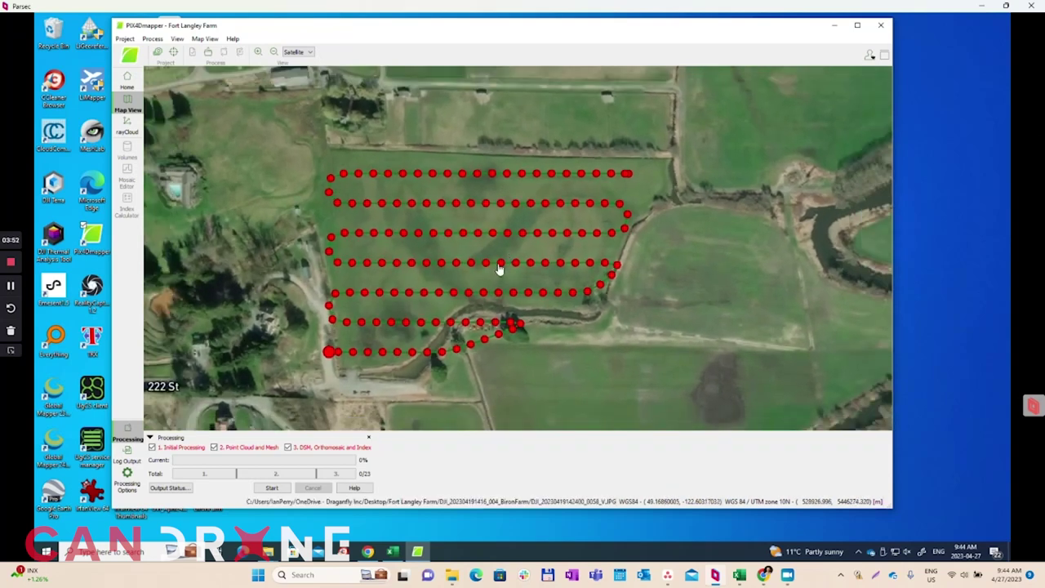
{"action": "scroll", "coordinate": [523, 245], "scroll_direction": "down", "scroll_amount": 2}
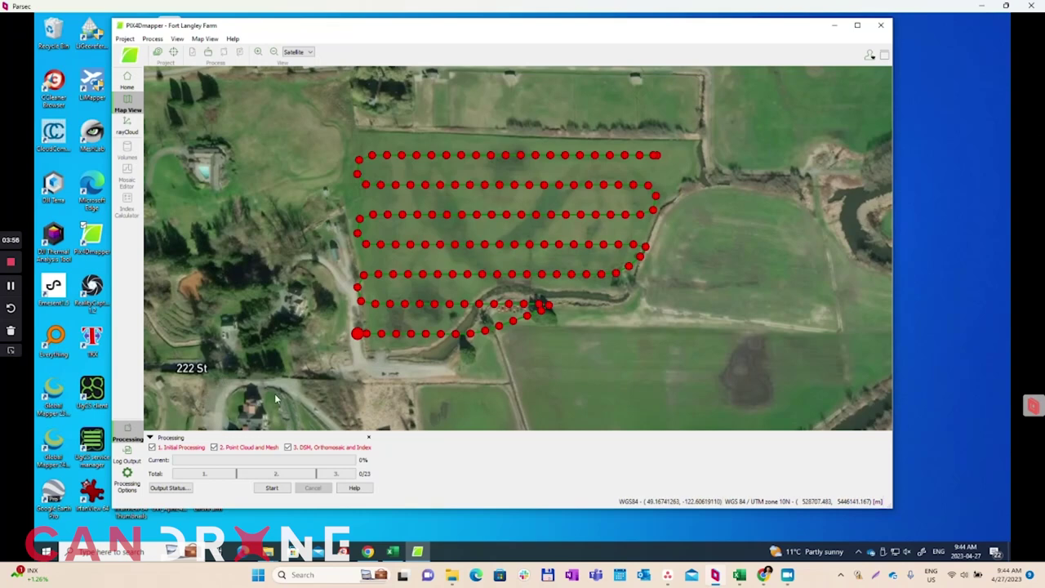
Limit processing to Initial Processing only, with 62 GB of RAM allotted.
{"action": "left_click", "coordinate": [127, 480]}
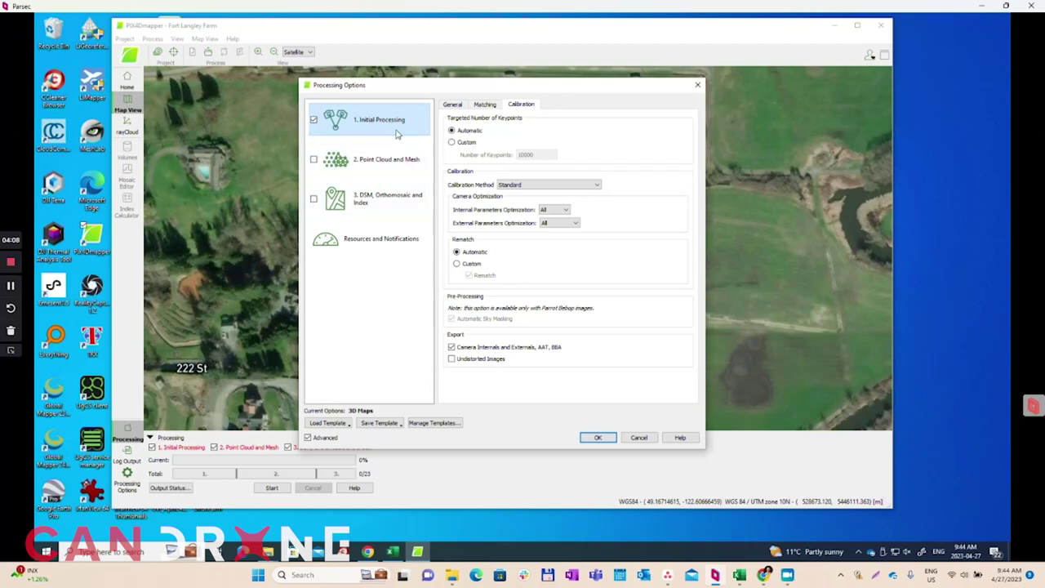
{"action": "left_click", "coordinate": [453, 107]}
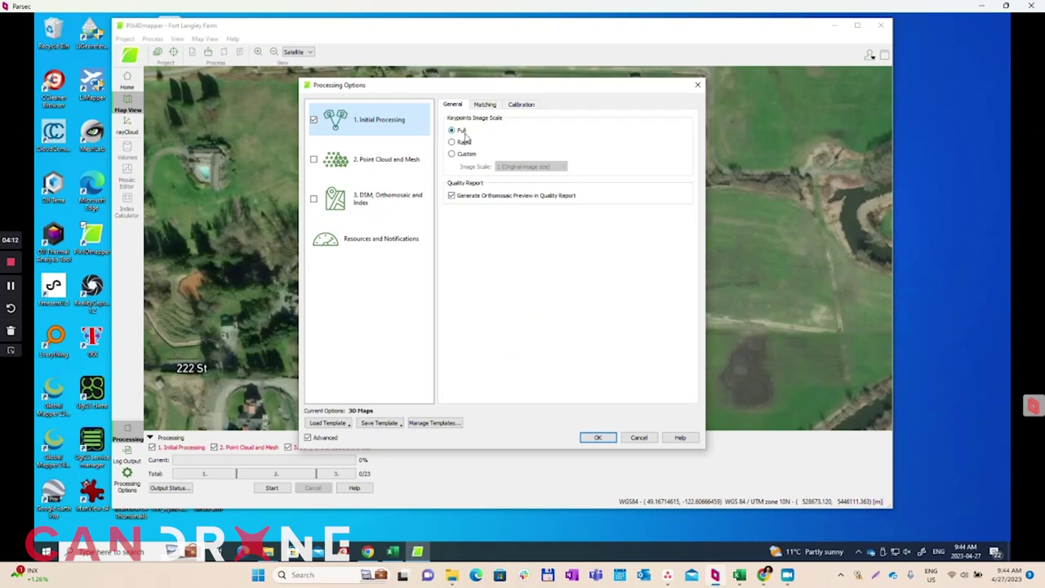
{"action": "left_click", "coordinate": [485, 107]}
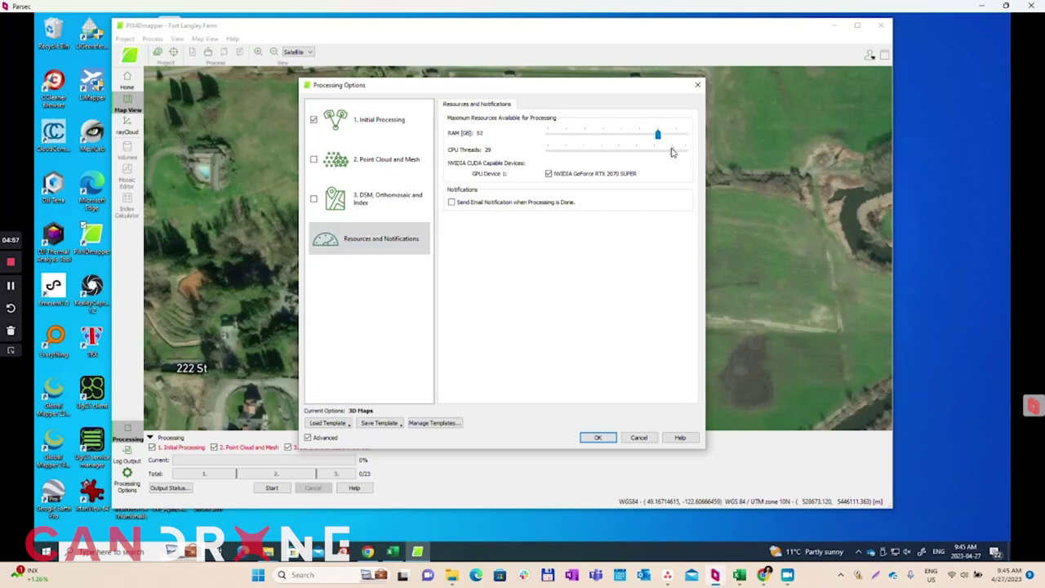
{"action": "left_click", "coordinate": [663, 139]}
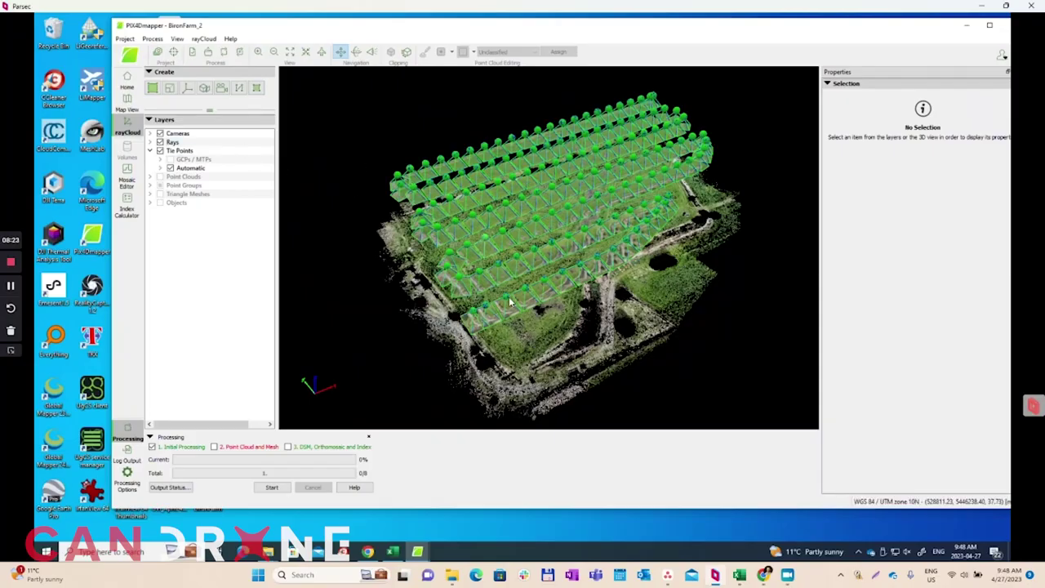
Hide the Cameras layer and inspect the tie-point cloud in a Trackball perspective view.
{"action": "left_click_drag", "start_coordinate": [486, 256], "coordinate": [488, 296]}
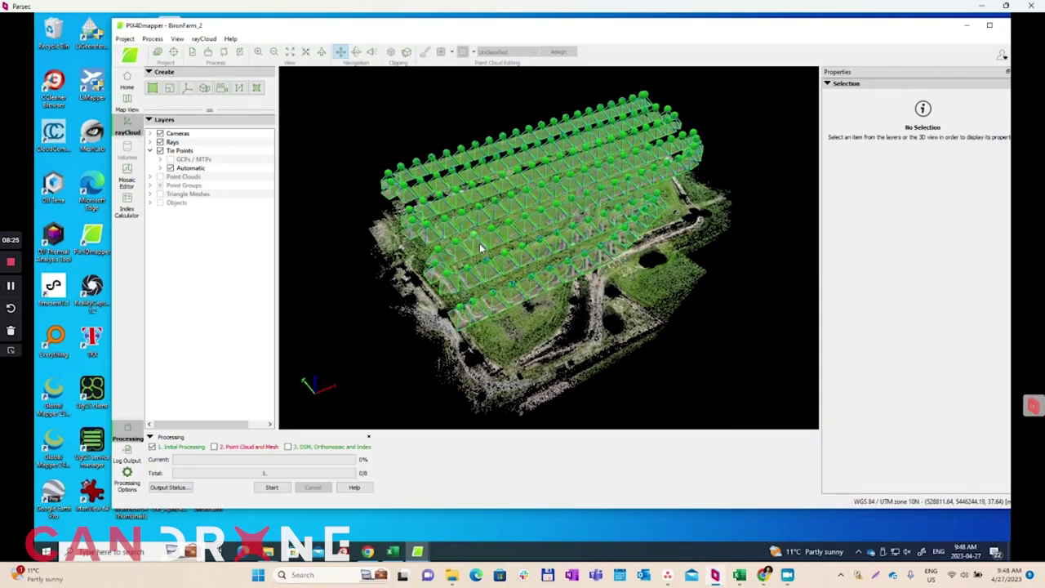
{"action": "left_click", "coordinate": [160, 134]}
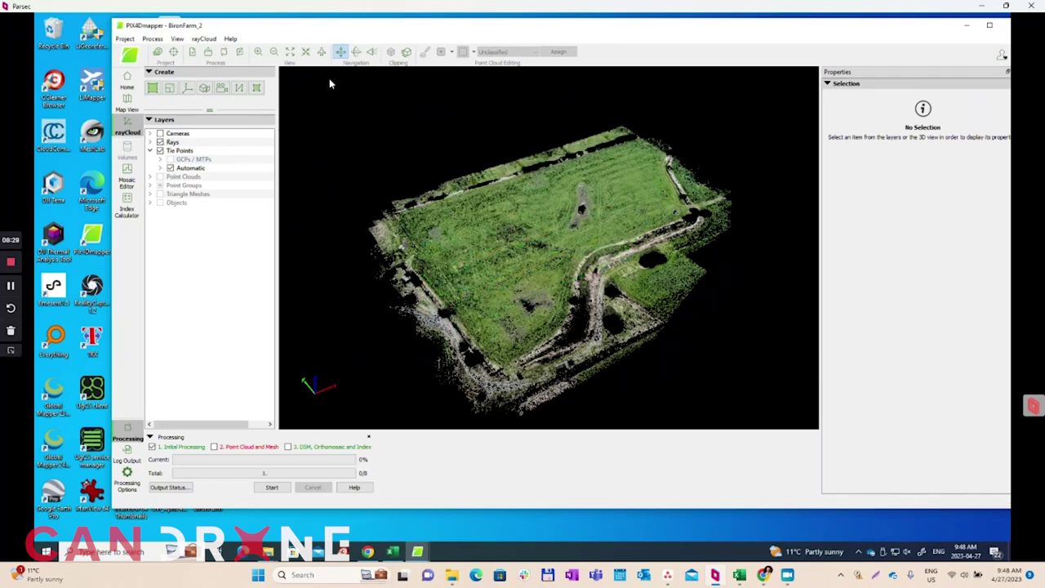
{"action": "left_click", "coordinate": [357, 52]}
{"action": "left_click_drag", "start_coordinate": [506, 277], "coordinate": [569, 319]}
{"action": "scroll", "coordinate": [526, 298], "scroll_direction": "up", "scroll_amount": 5}
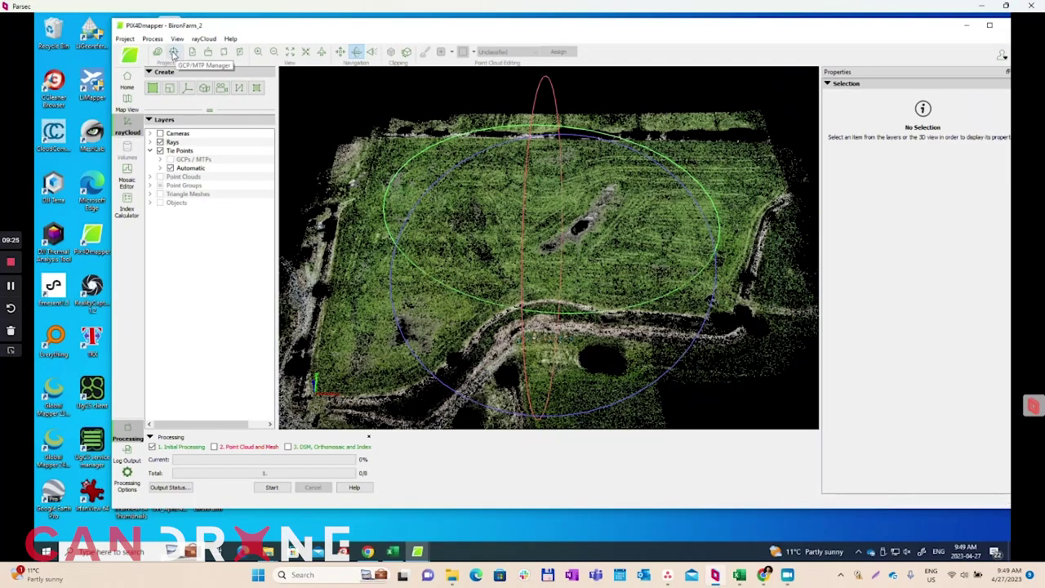
{"action": "left_click", "coordinate": [173, 53]}
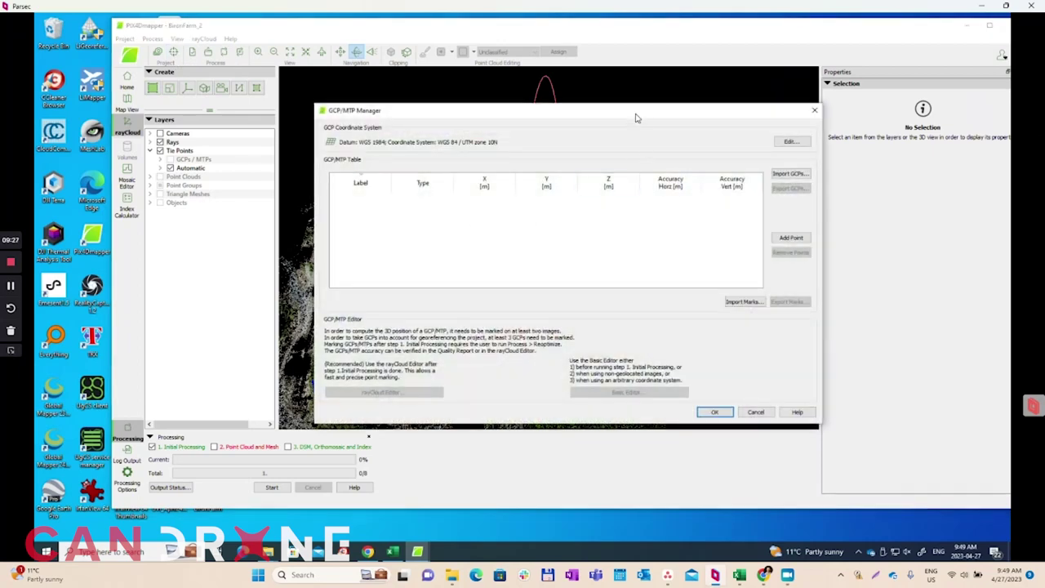
Close the empty GCP/MTP Manager and minimise PIX4Dmapper to reveal the Fort Langley Farm folder.
{"action": "left_click_drag", "start_coordinate": [636, 119], "coordinate": [587, 105]}
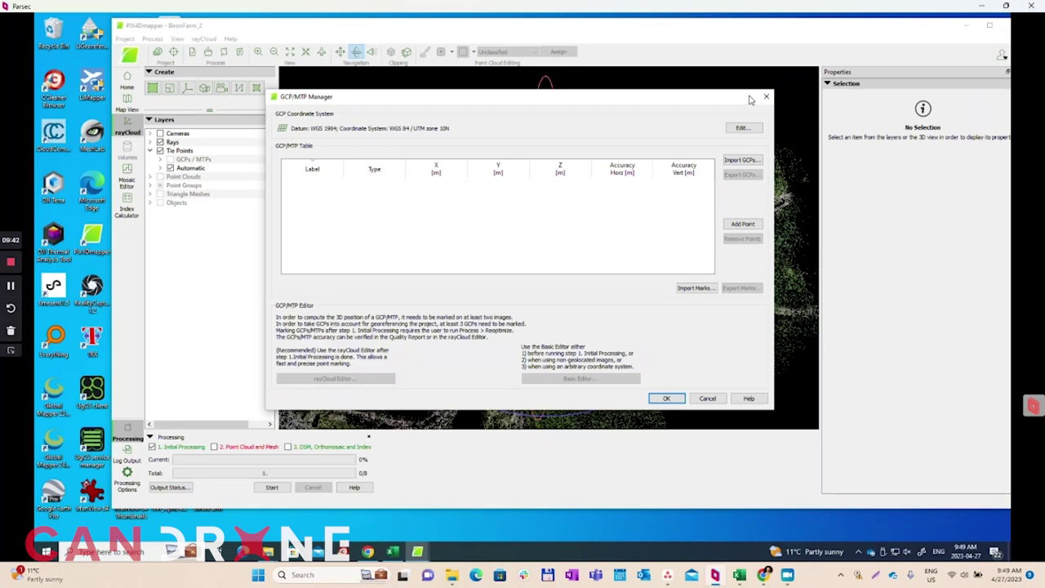
{"action": "left_click", "coordinate": [766, 97]}
{"action": "left_click", "coordinate": [967, 25]}
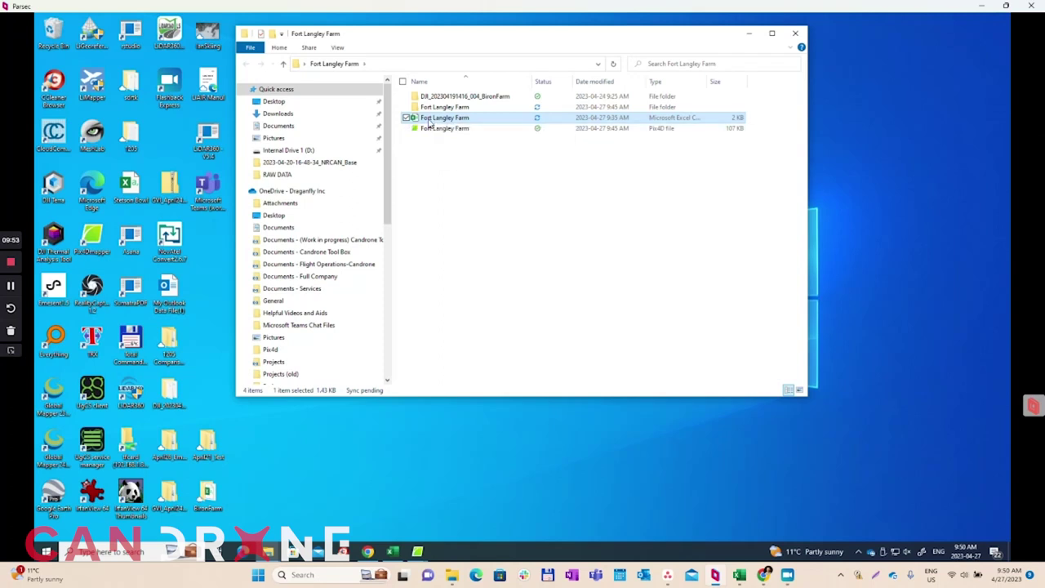
Open the Fort Langley Farm CSV in Excel and save a copy as 'Fort Langley Farm - simple'.
{"action": "right_click", "coordinate": [429, 122]}
{"action": "double_click", "coordinate": [445, 119]}
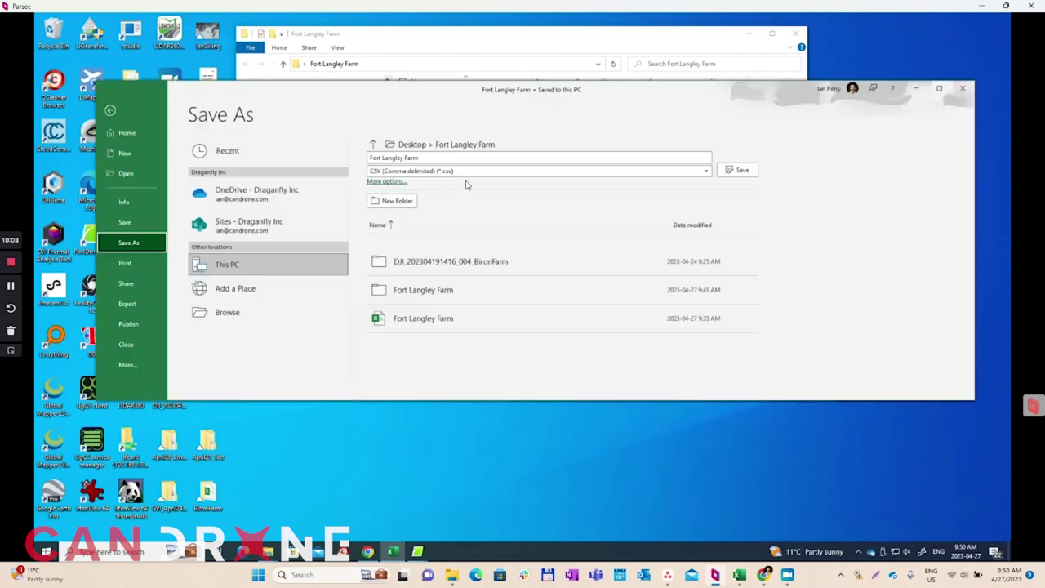
{"action": "left_click", "coordinate": [428, 156]}
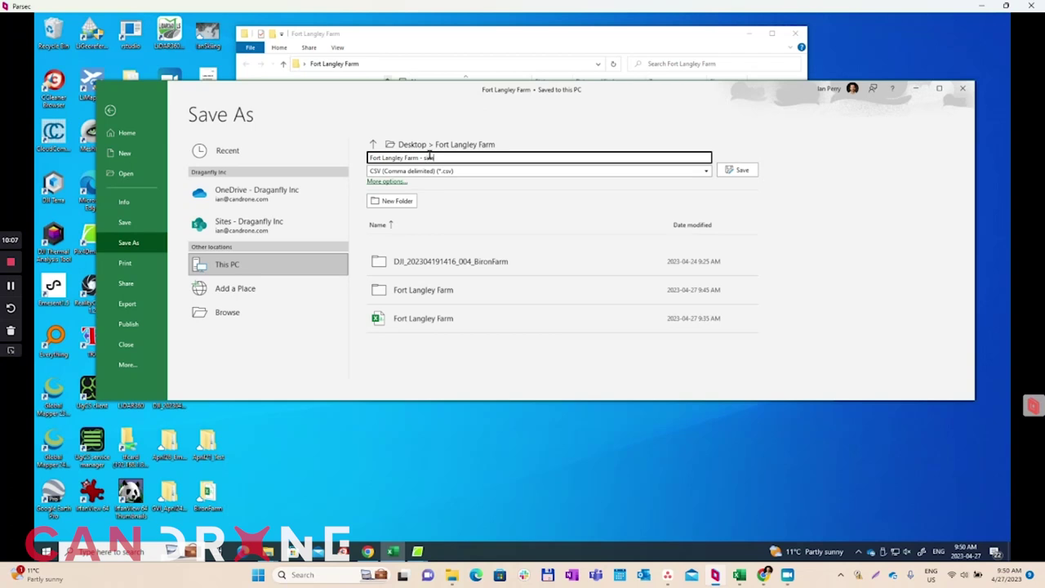
{"action": "left_click", "coordinate": [387, 182]}
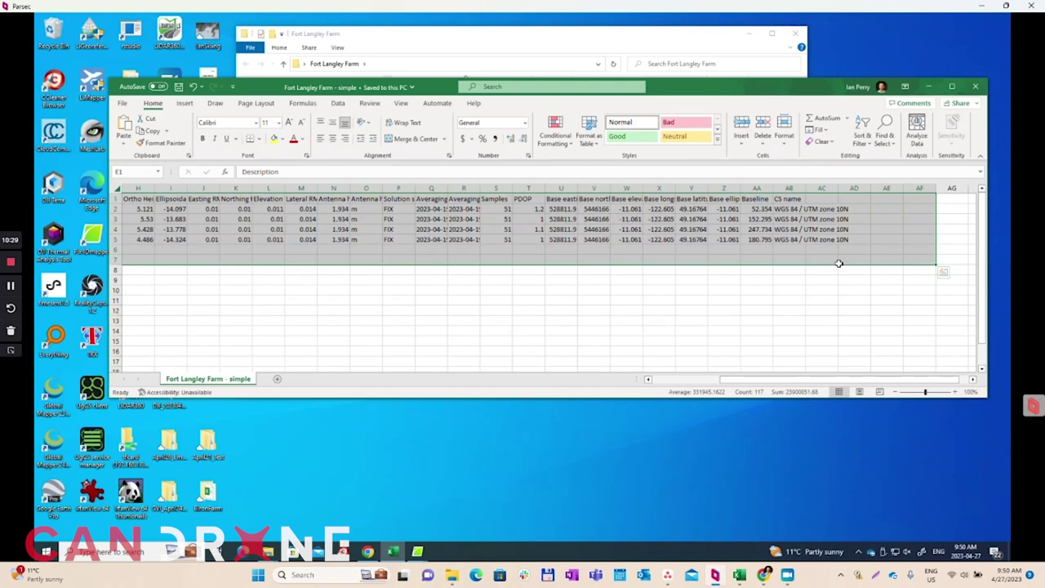
Clear the extra columns E through AF, keeping Easting, Northing and Elevation.
{"action": "key", "text": "Delete"}
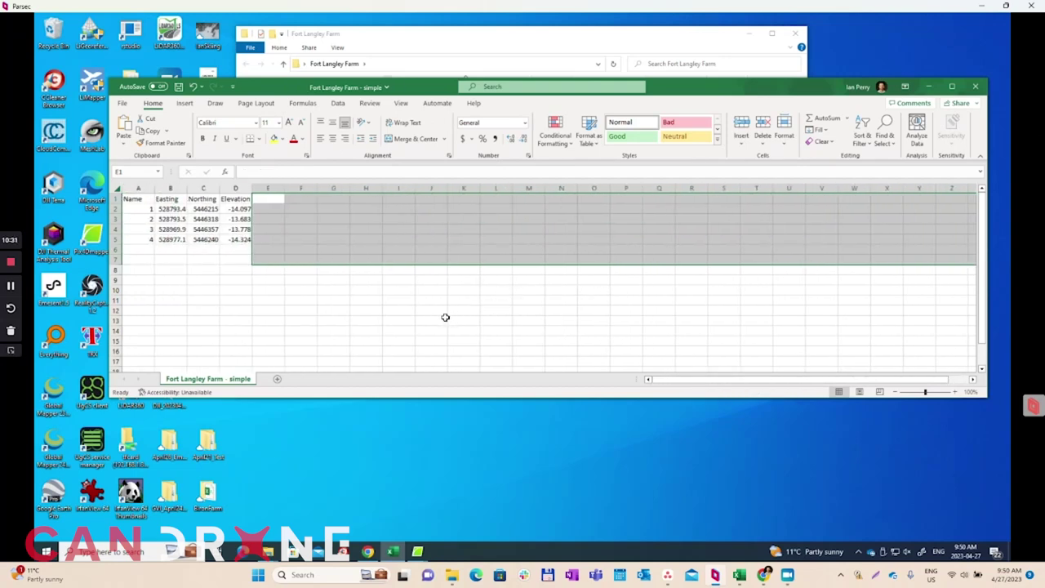
{"action": "left_click", "coordinate": [397, 320]}
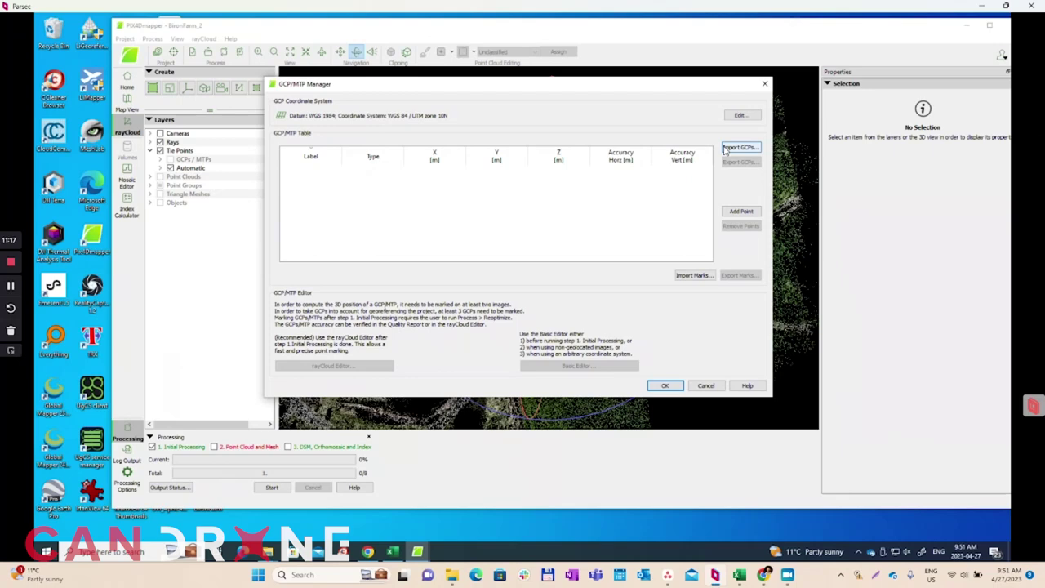
{"action": "left_click", "coordinate": [724, 150]}
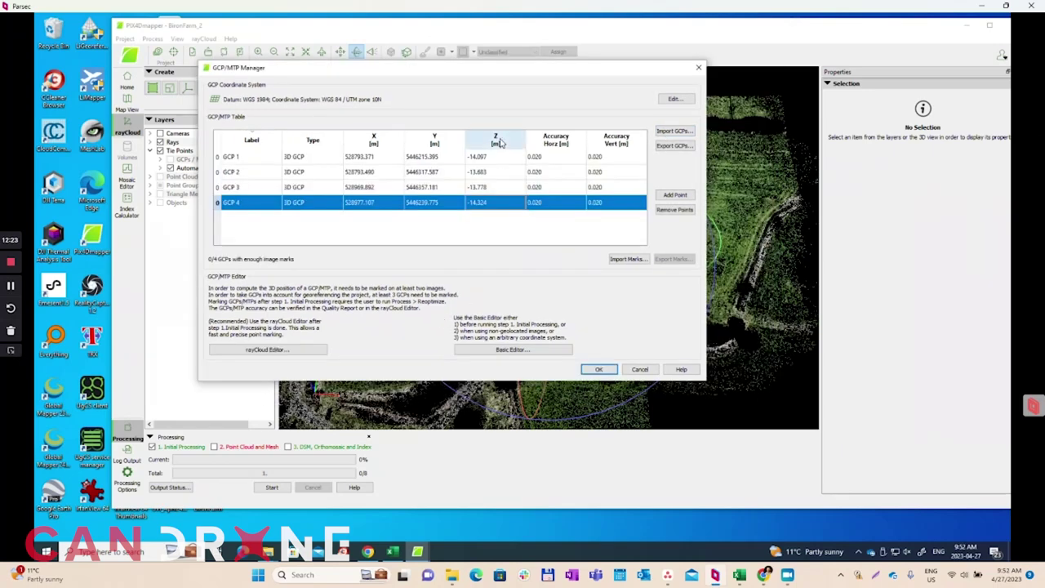
Switch to the rayCloud editor and select GCP 1 under the GCPs/MTPs layer.
{"action": "left_click", "coordinate": [498, 240]}
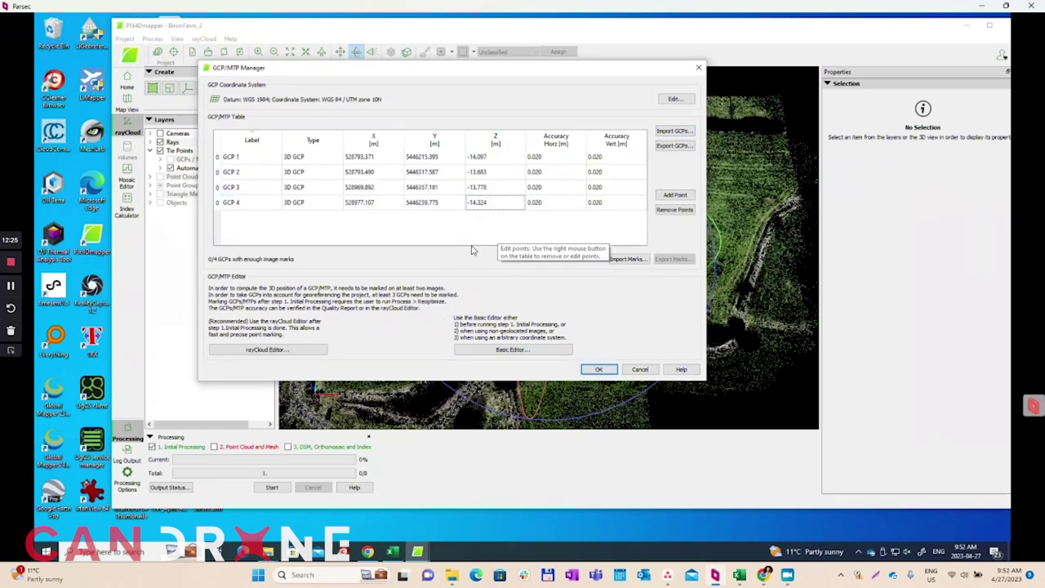
{"action": "left_click", "coordinate": [231, 353]}
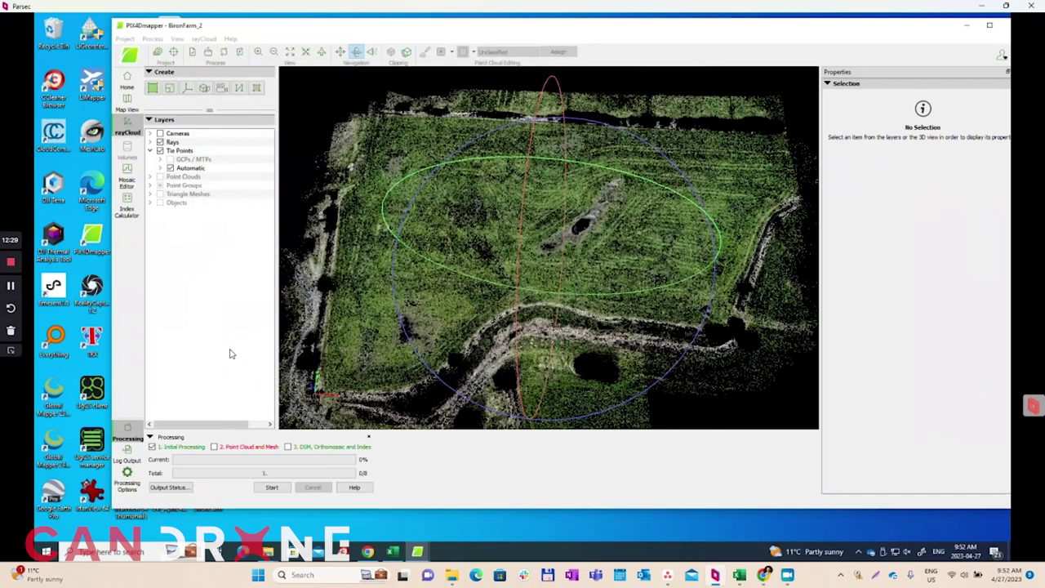
{"action": "left_click", "coordinate": [209, 176]}
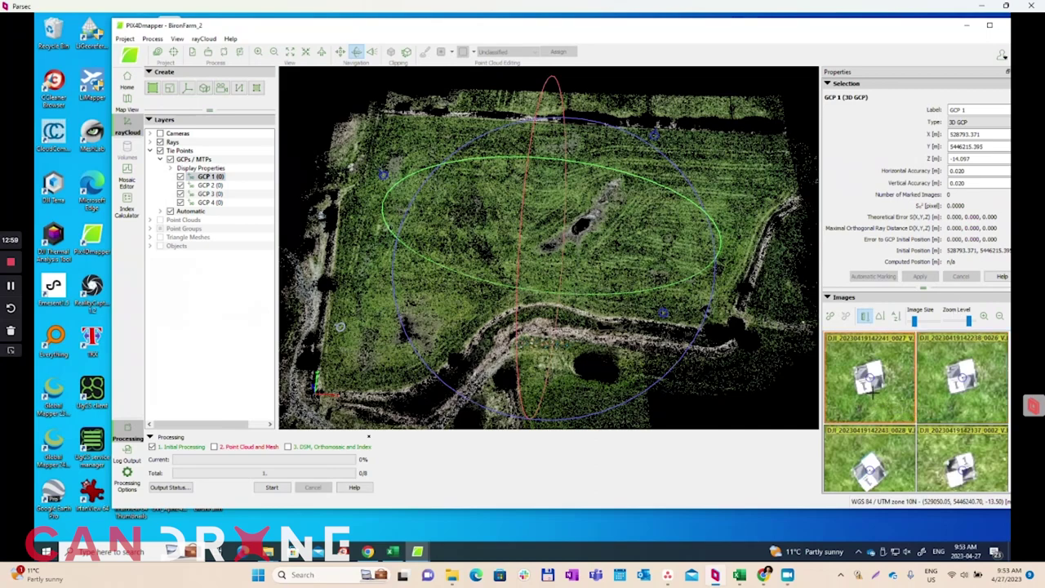
Mark GCP 1's target centre in the first drone images, including the fourth.
{"action": "scroll", "coordinate": [872, 392], "scroll_direction": "down", "scroll_amount": 3}
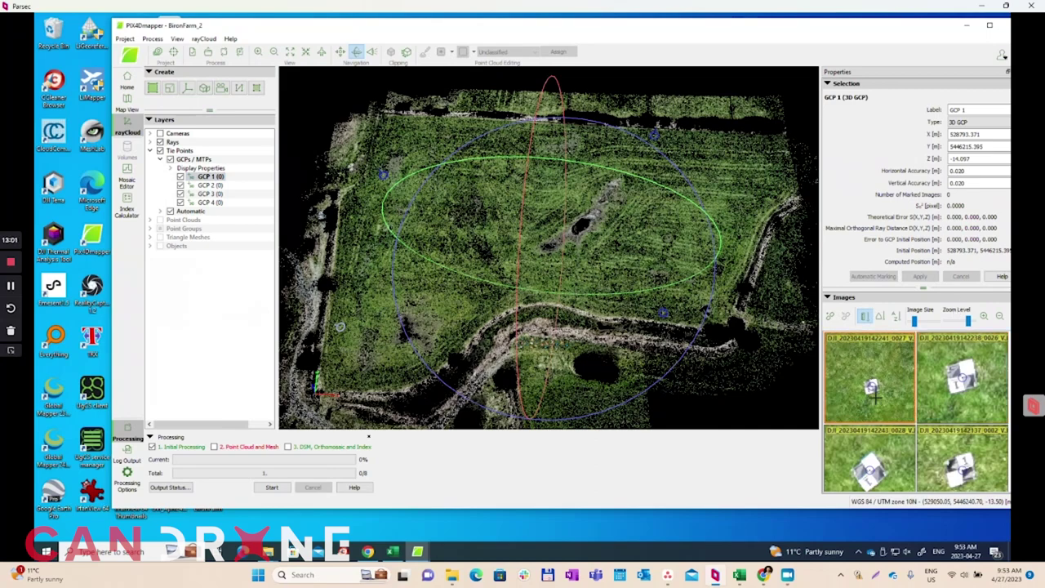
{"action": "scroll", "coordinate": [882, 412], "scroll_direction": "up", "scroll_amount": 3}
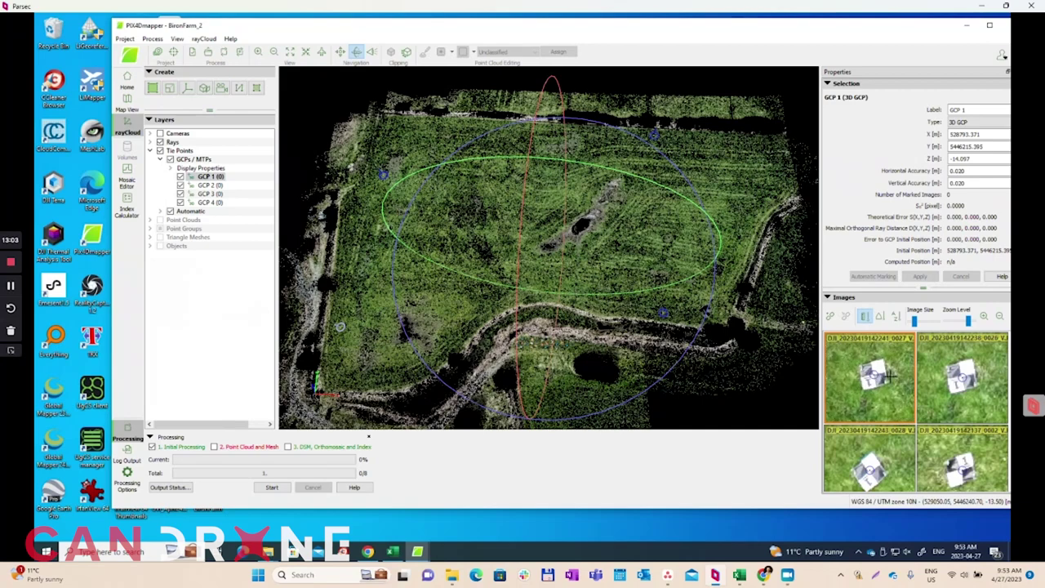
{"action": "scroll", "coordinate": [877, 380], "scroll_direction": "up", "scroll_amount": 5}
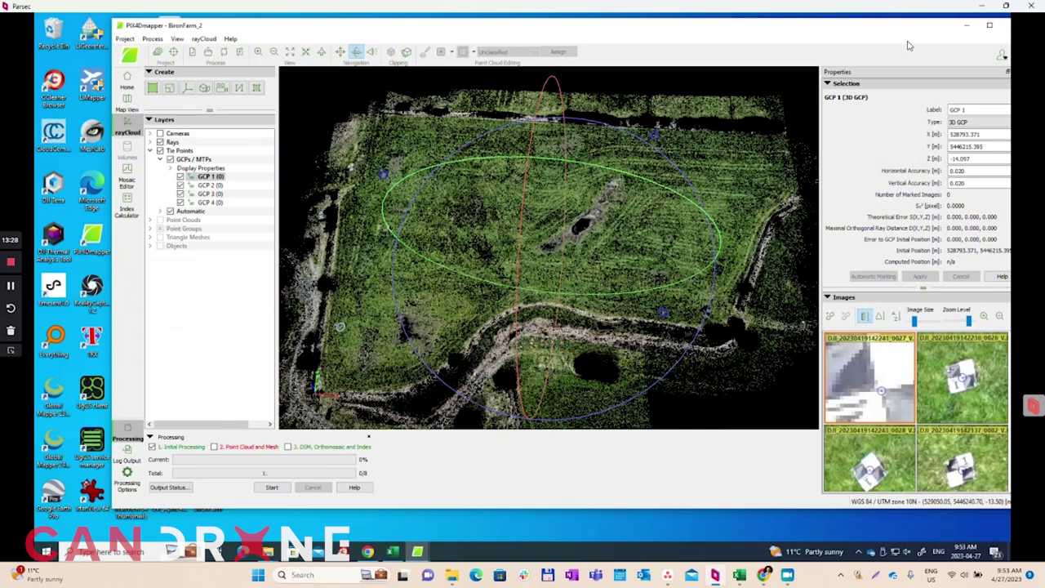
{"action": "left_click_drag", "start_coordinate": [860, 33], "coordinate": [789, 33]}
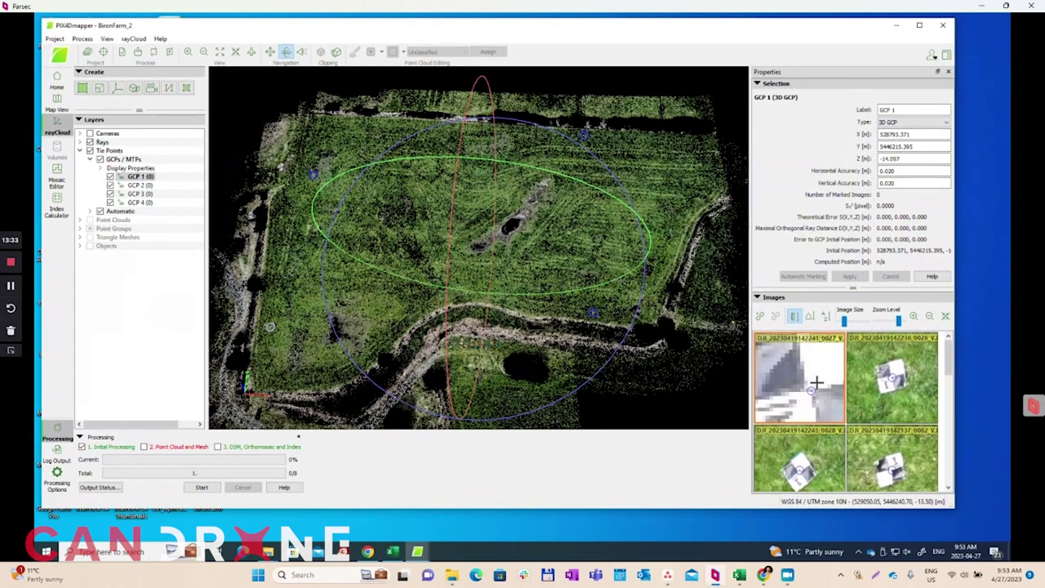
{"action": "scroll", "coordinate": [808, 396], "scroll_direction": "up", "scroll_amount": 2}
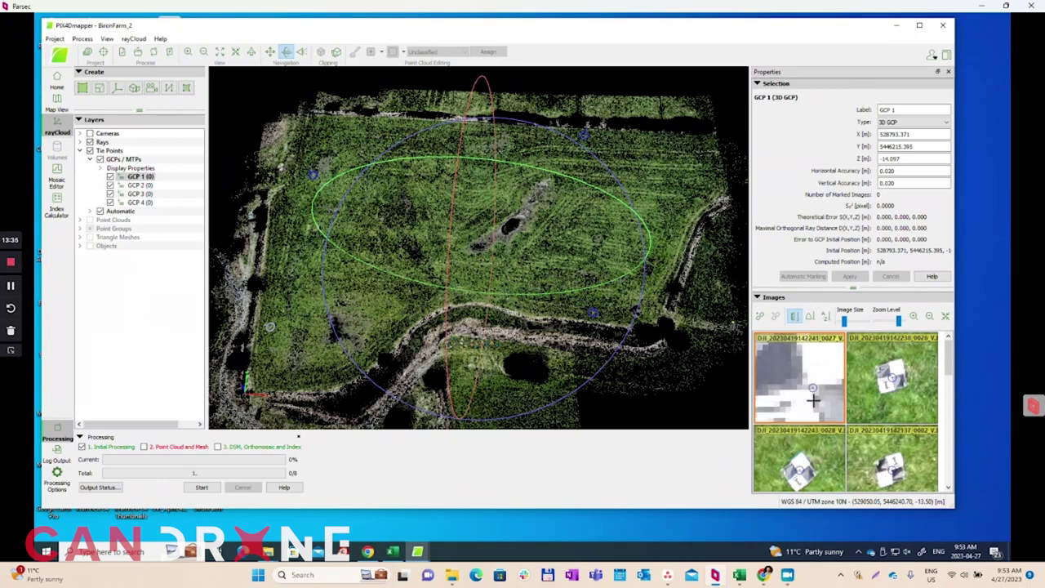
{"action": "left_click", "coordinate": [806, 394]}
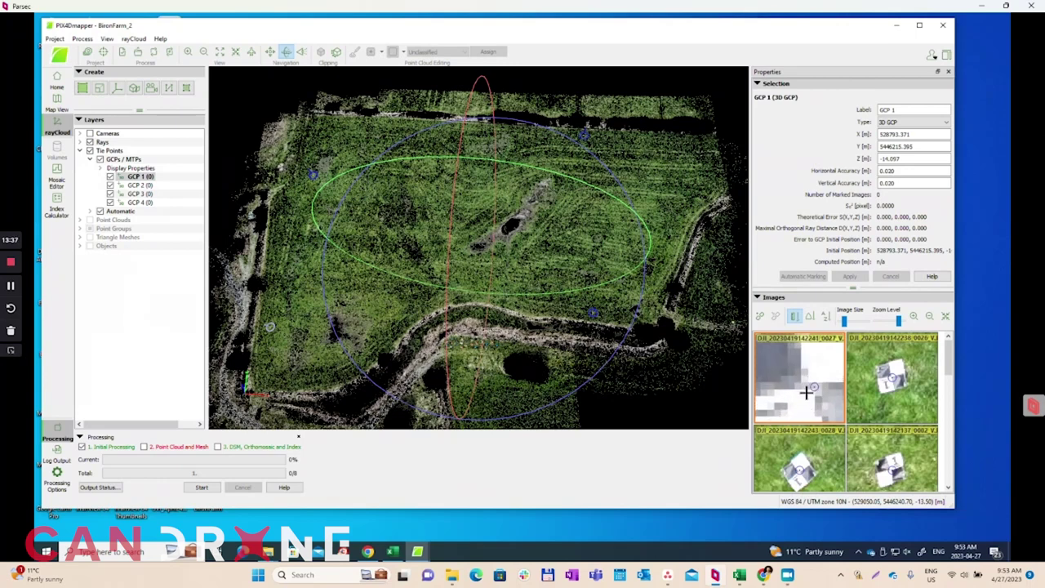
{"action": "scroll", "coordinate": [883, 467], "scroll_direction": "up", "scroll_amount": 3}
{"action": "scroll", "coordinate": [883, 467], "scroll_direction": "up", "scroll_amount": 2}
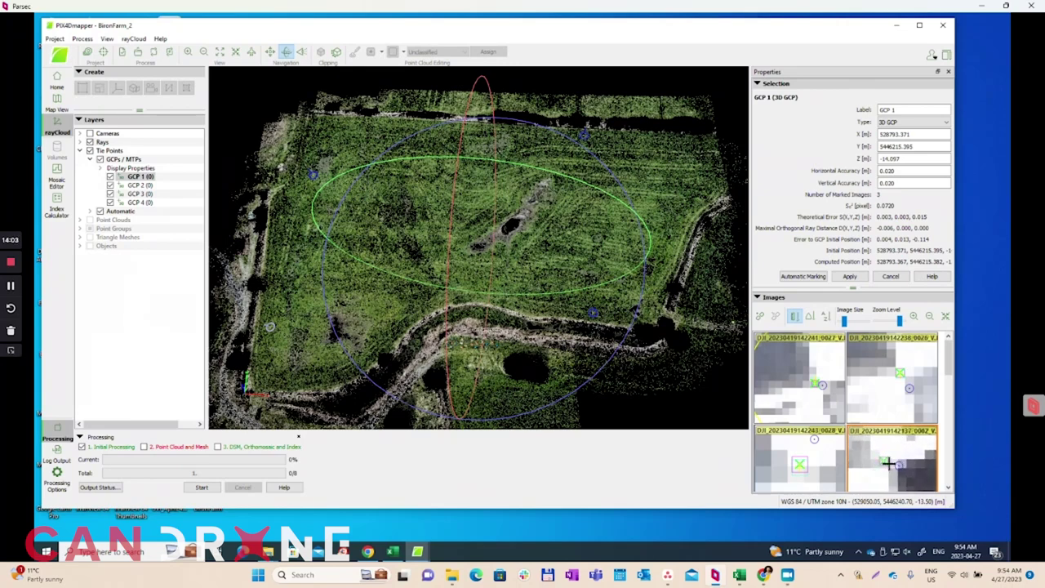
{"action": "left_click", "coordinate": [886, 466]}
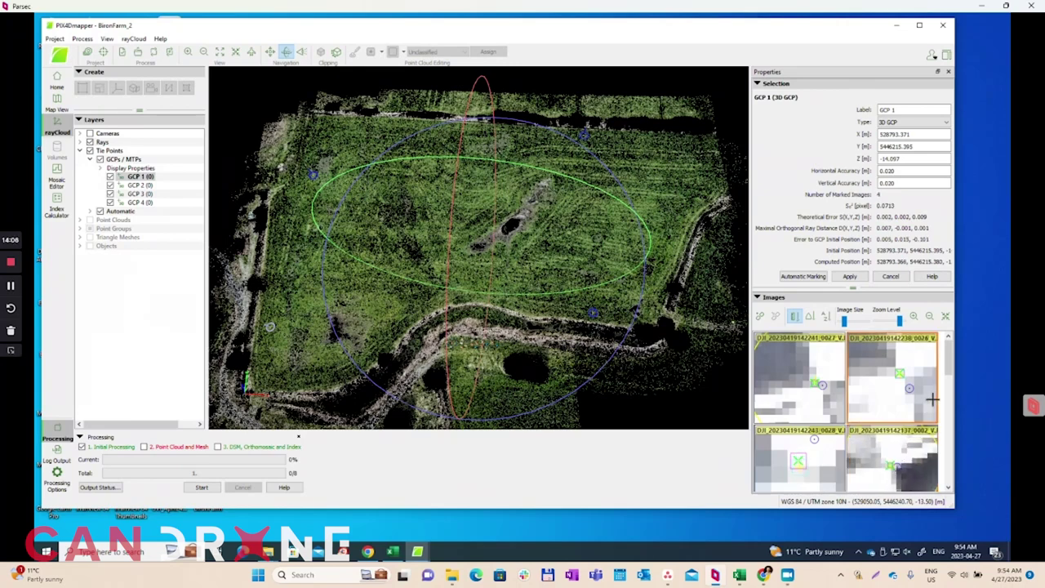
Mark GCP 1 in the remaining images, including 0029, and apply all 14 marks.
{"action": "left_click_drag", "start_coordinate": [949, 363], "coordinate": [952, 408]}
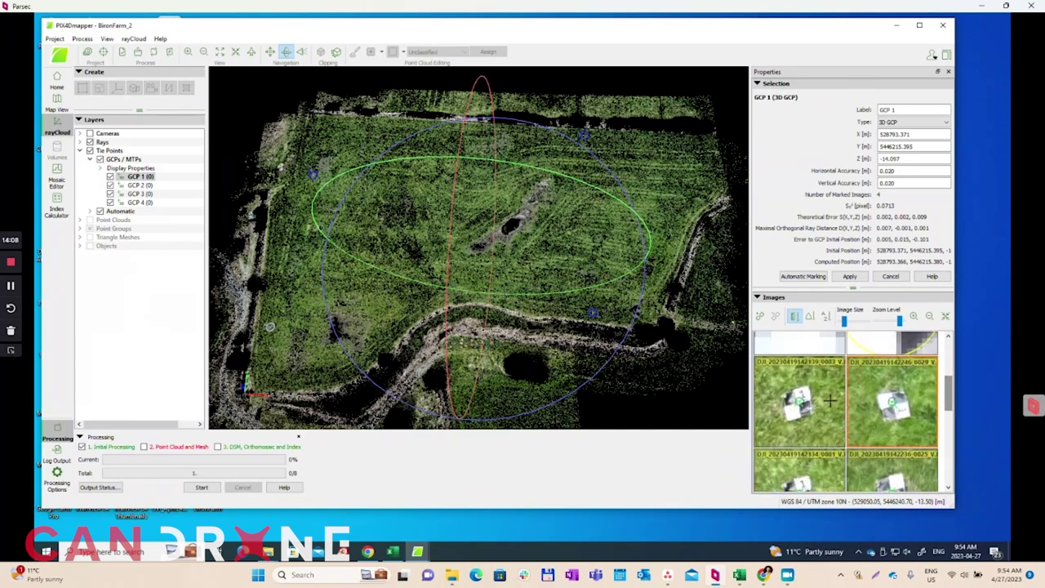
{"action": "scroll", "coordinate": [801, 421], "scroll_direction": "up", "scroll_amount": 5}
{"action": "scroll", "coordinate": [799, 416], "scroll_direction": "up", "scroll_amount": 2}
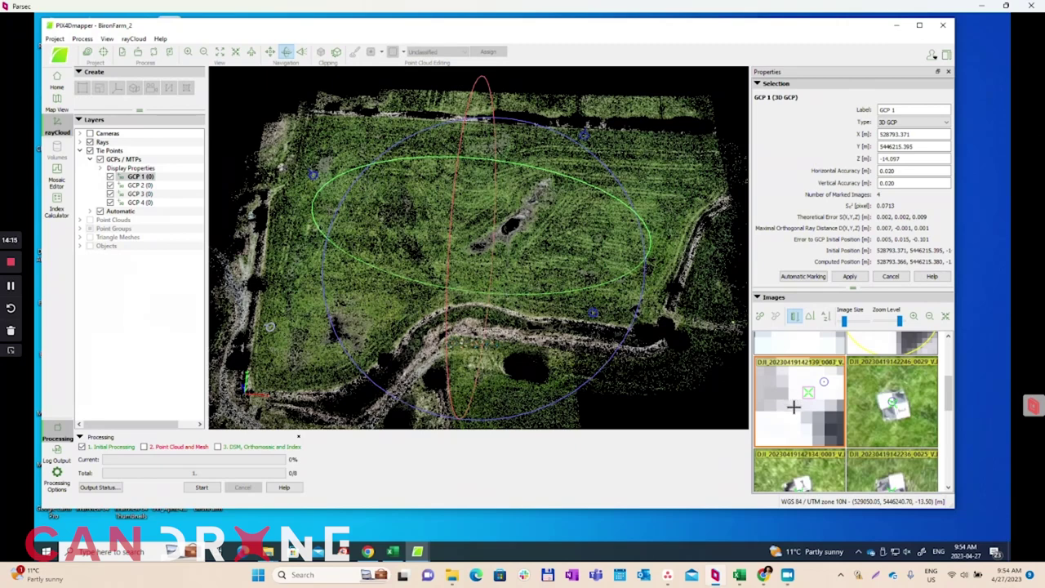
{"action": "left_click", "coordinate": [865, 434]}
{"action": "scroll", "coordinate": [896, 414], "scroll_direction": "up", "scroll_amount": 3}
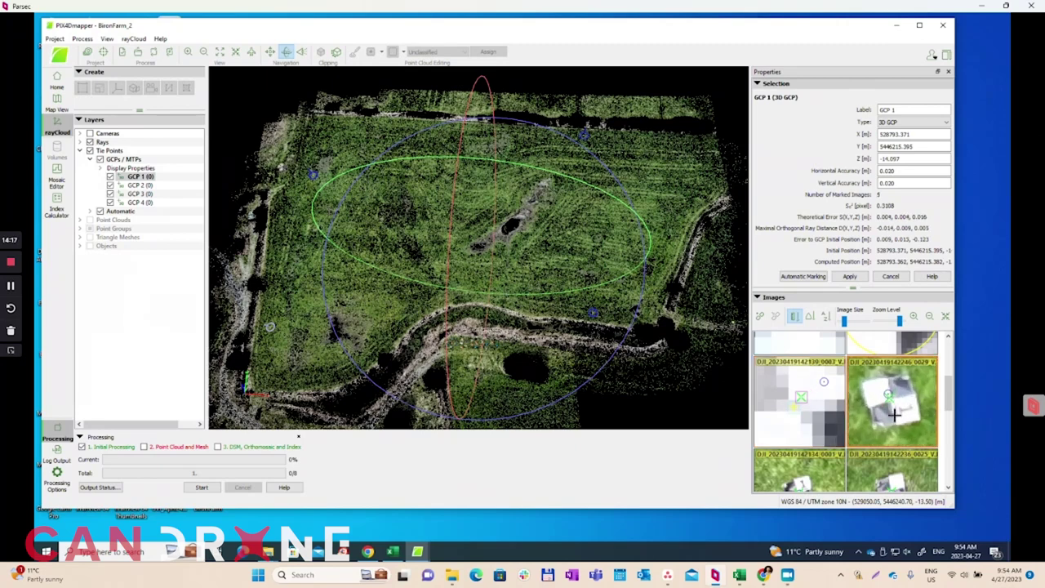
{"action": "scroll", "coordinate": [883, 397], "scroll_direction": "up", "scroll_amount": 3}
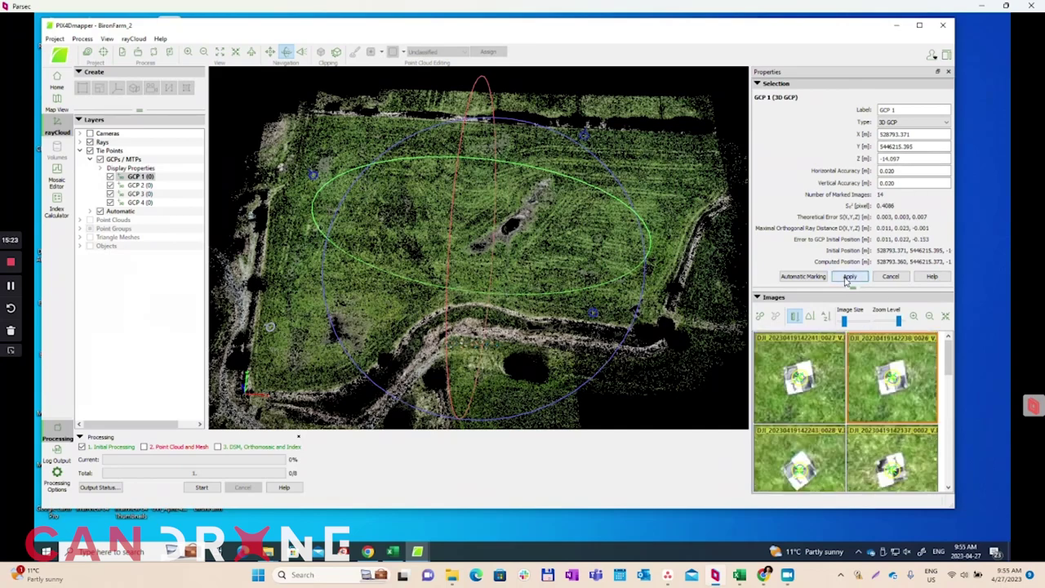
{"action": "left_click", "coordinate": [849, 277]}
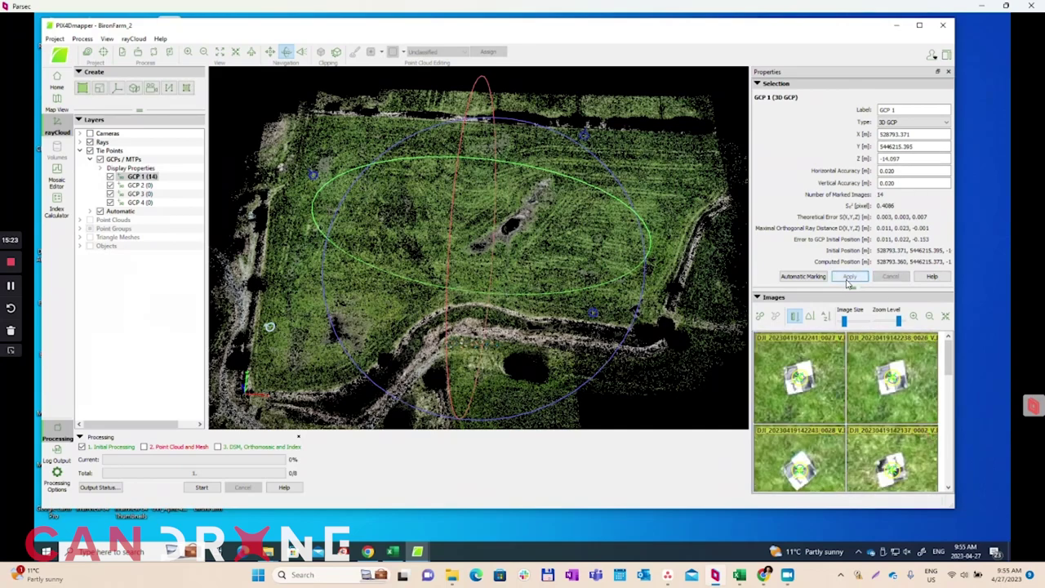
{"action": "left_click", "coordinate": [152, 176]}
Mark GCP 2 on its target in two images, then auto-mark it across 15 images.
{"action": "left_click", "coordinate": [139, 186]}
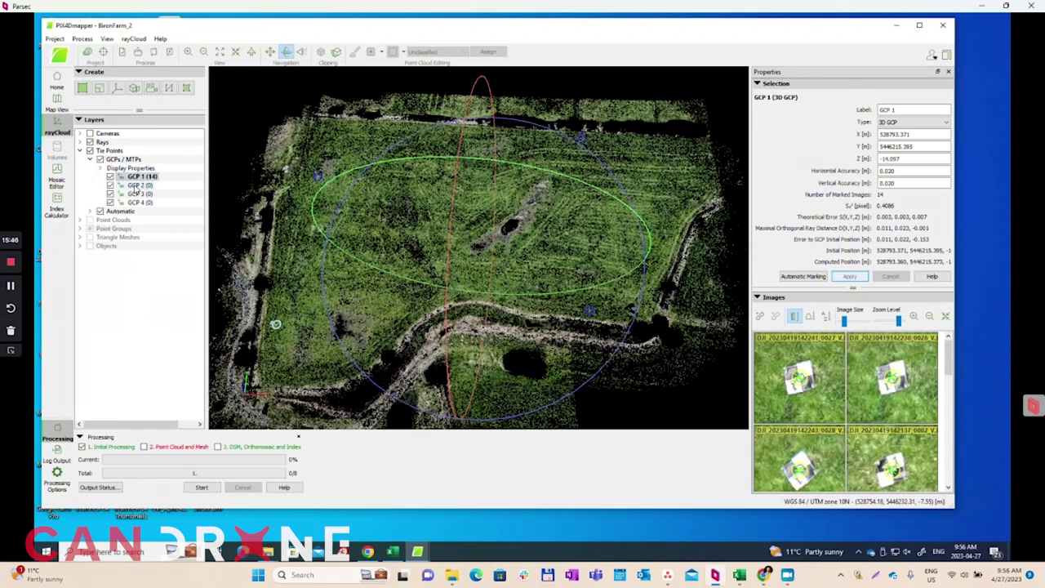
{"action": "scroll", "coordinate": [800, 367], "scroll_direction": "up", "scroll_amount": 5}
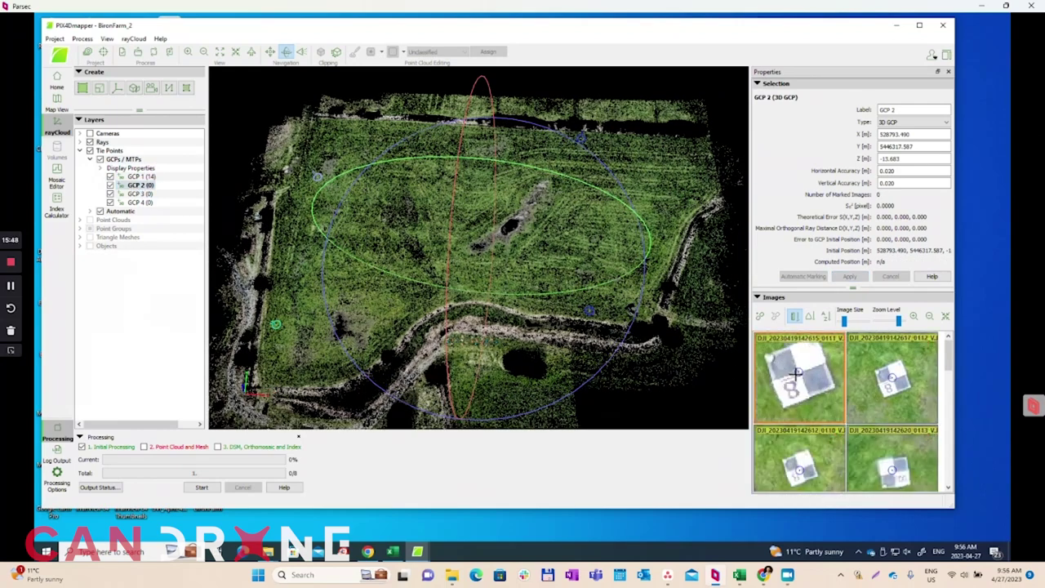
{"action": "left_click", "coordinate": [799, 368]}
{"action": "left_click", "coordinate": [804, 449]}
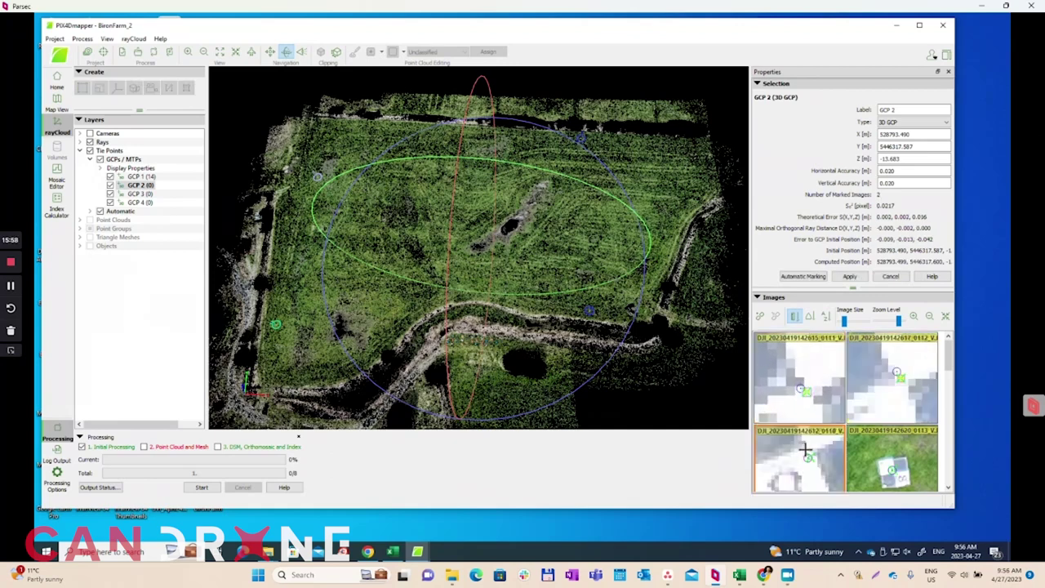
{"action": "left_click", "coordinate": [804, 277]}
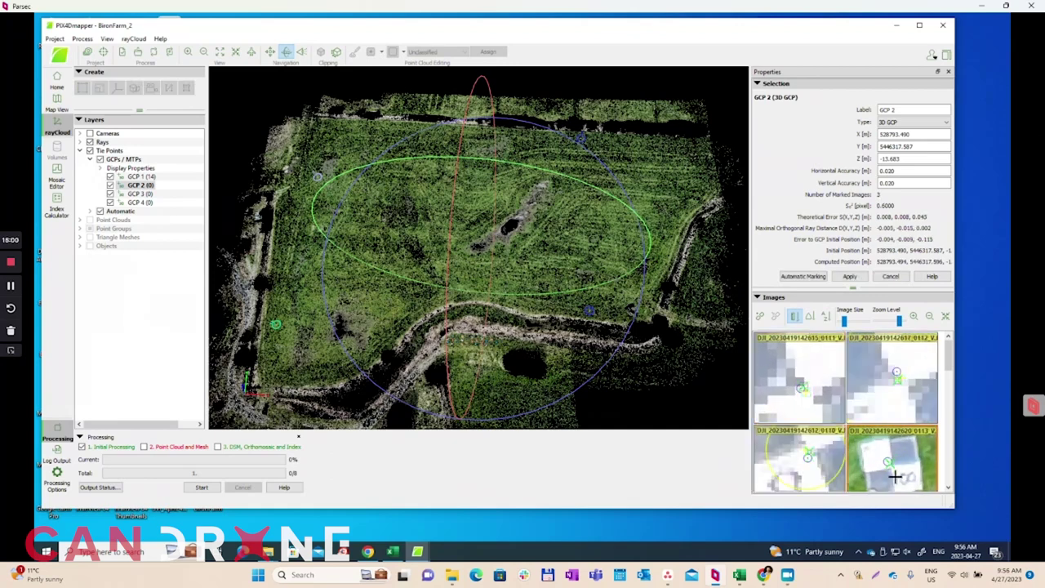
{"action": "left_click", "coordinate": [805, 278]}
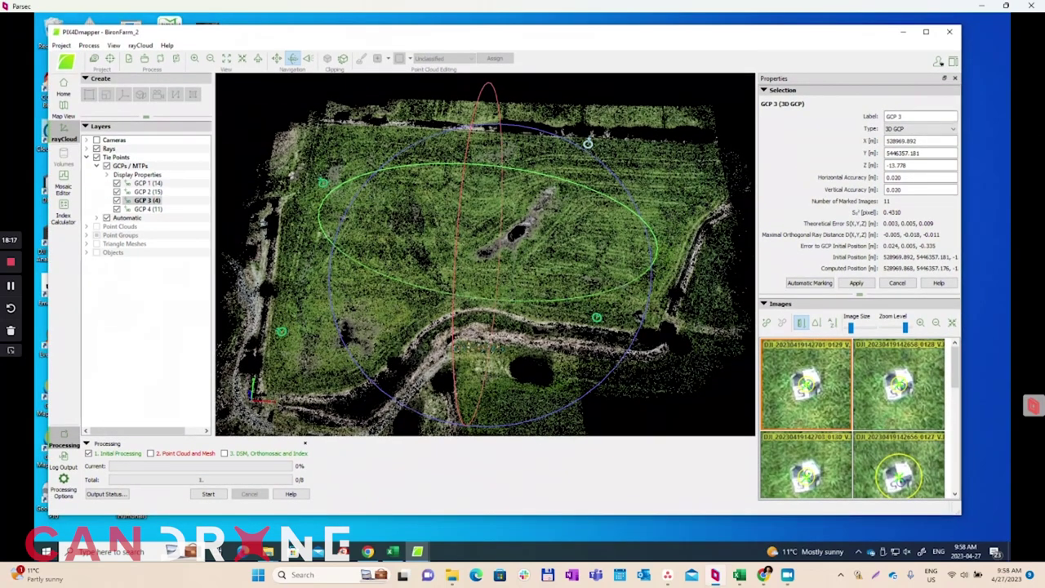
{"action": "left_click", "coordinate": [921, 129]}
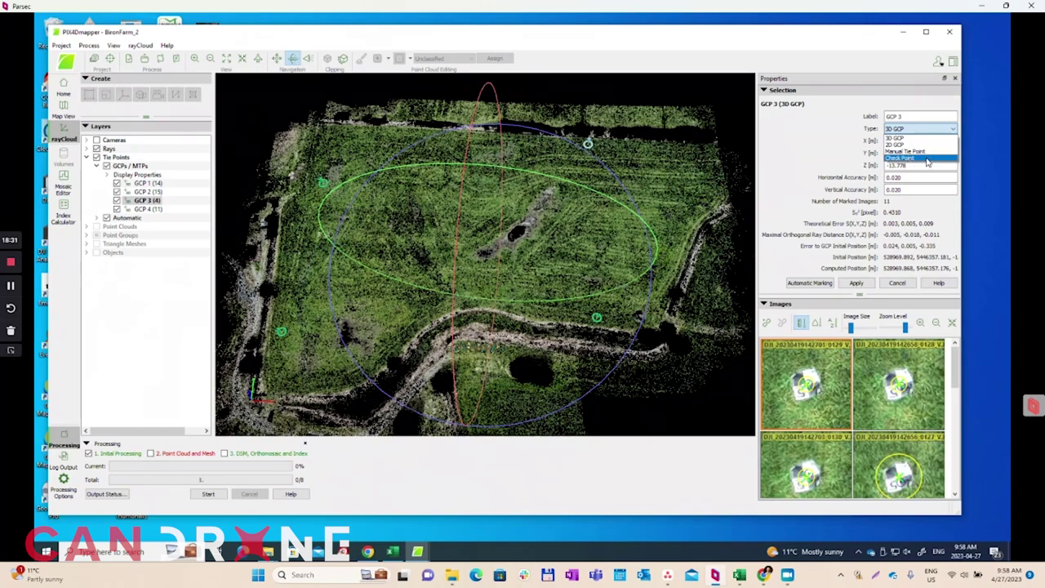
Change GCP 3 (11 marks) and GCP 1 from 3D GCP to Check Point.
{"action": "left_click", "coordinate": [916, 159]}
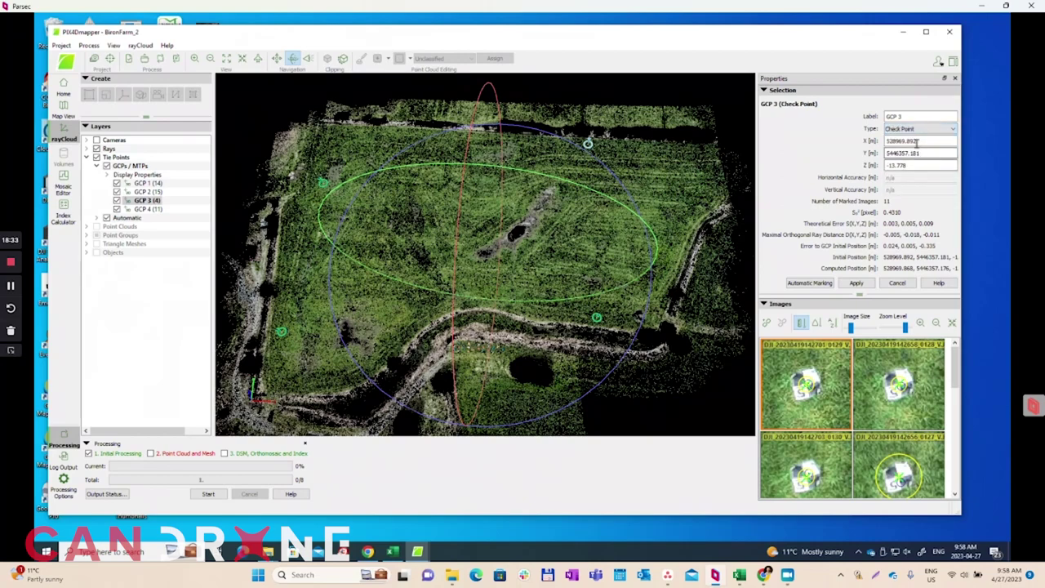
{"action": "left_click", "coordinate": [856, 283]}
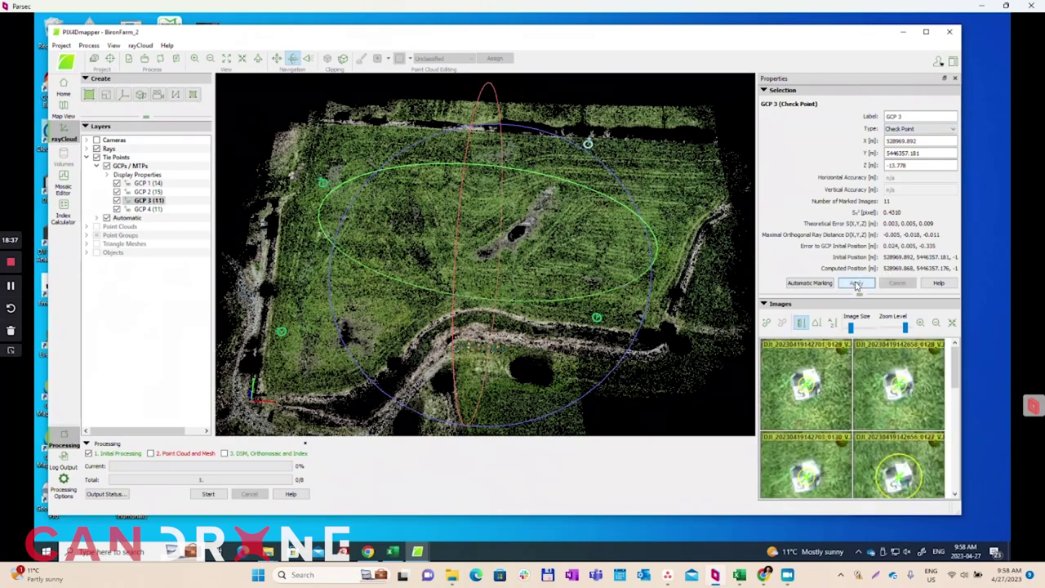
{"action": "left_click", "coordinate": [520, 419]}
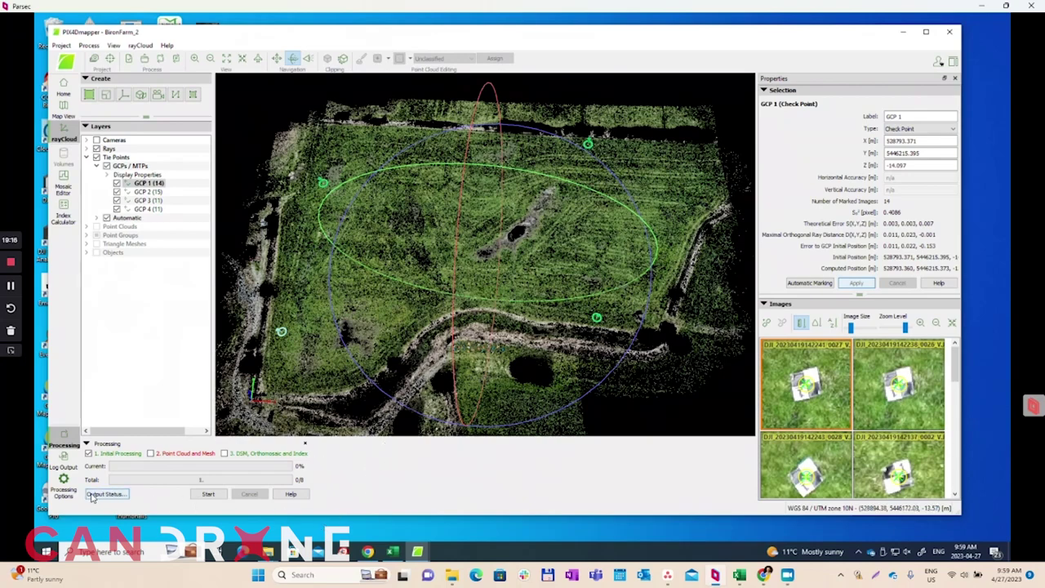
{"action": "left_click", "coordinate": [62, 46]}
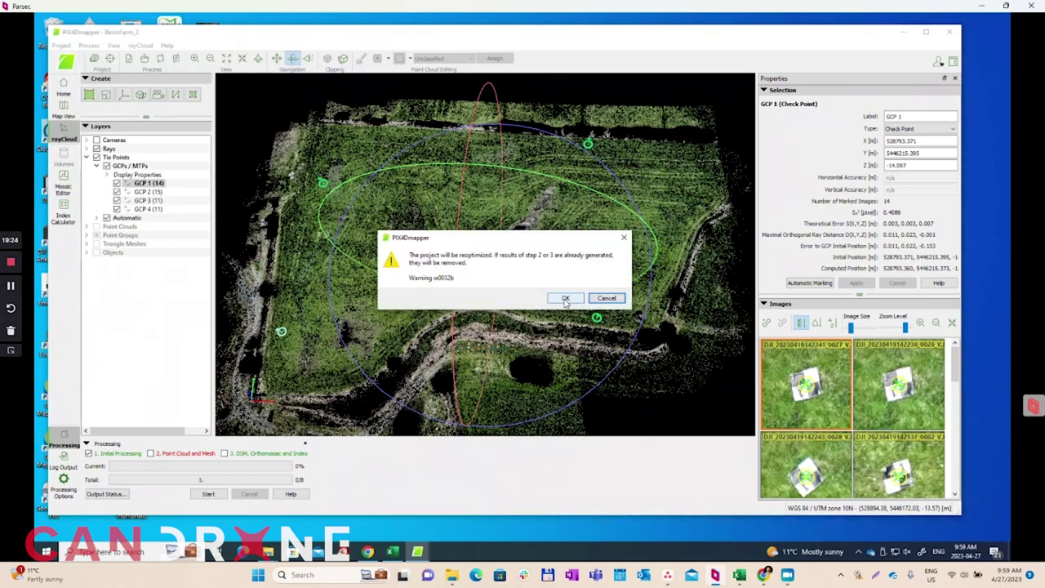
Confirm the Reoptimize run so the camera positions and tie points are recomputed.
{"action": "left_click", "coordinate": [563, 299]}
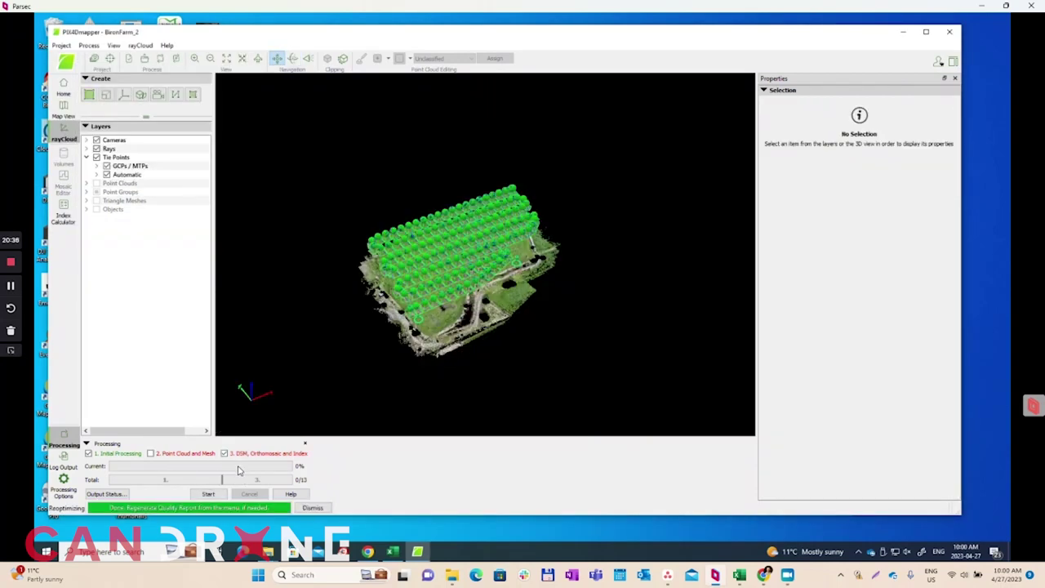